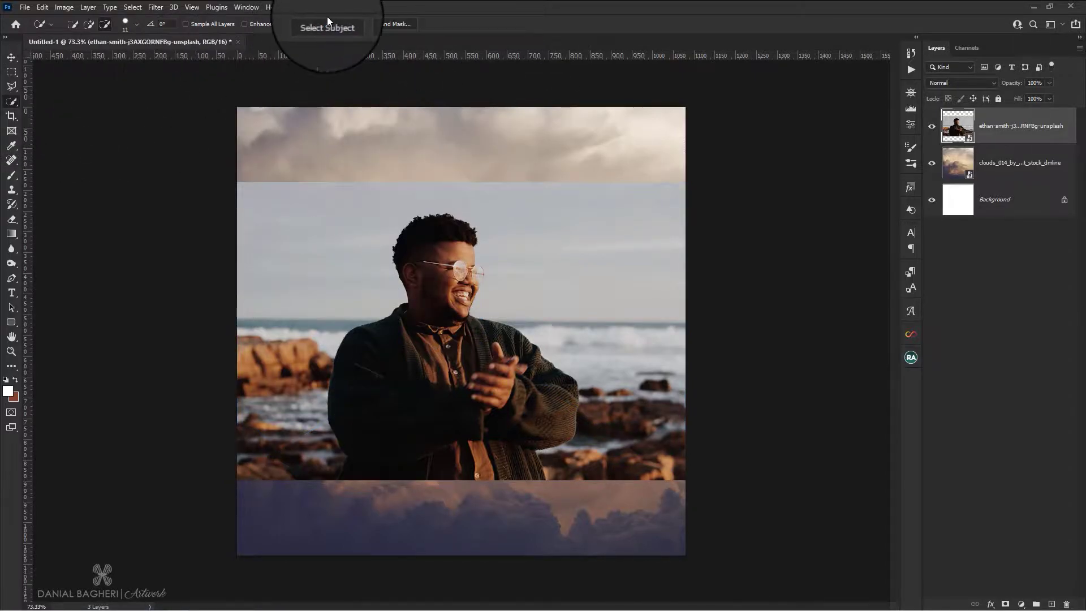
Select the man in the portrait layer with Select Subject and add the missing areas of the far glasses lens to the selection.
left_click(326, 22)
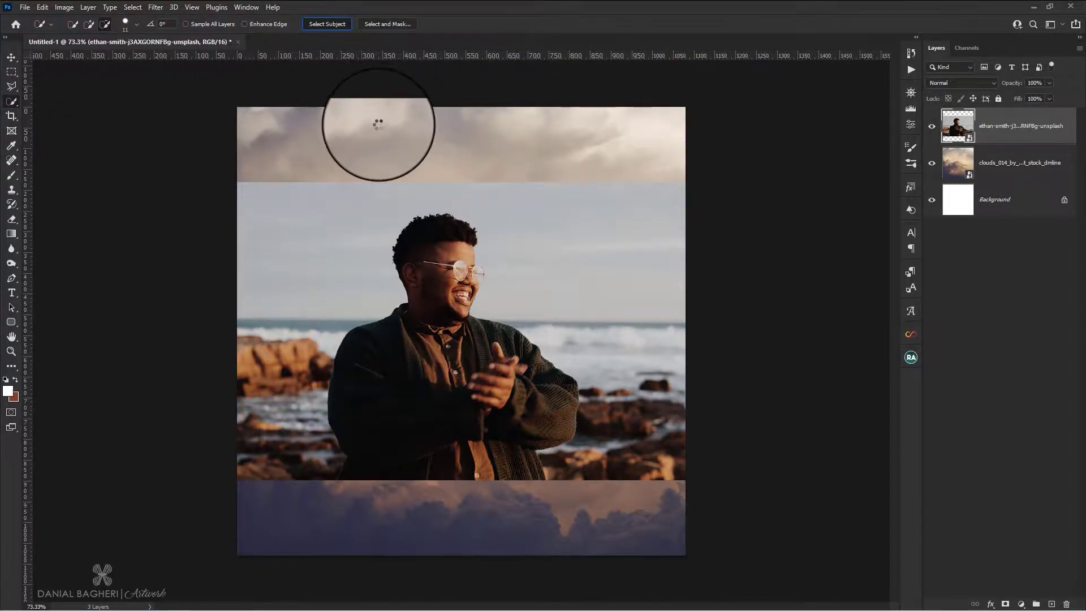
scroll(493, 263, "up", 5)
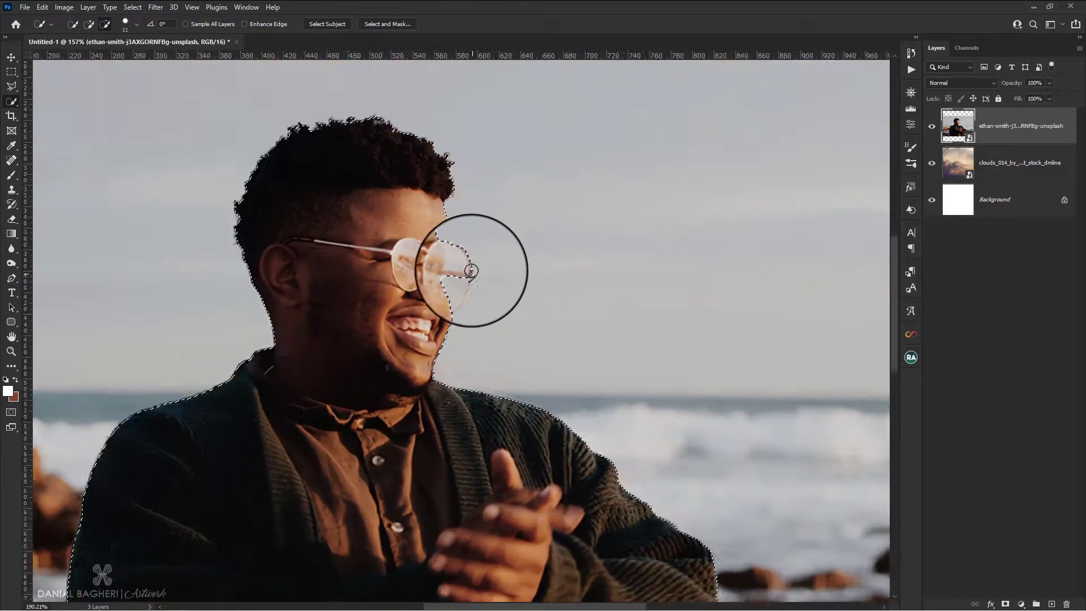
left_click(466, 302)
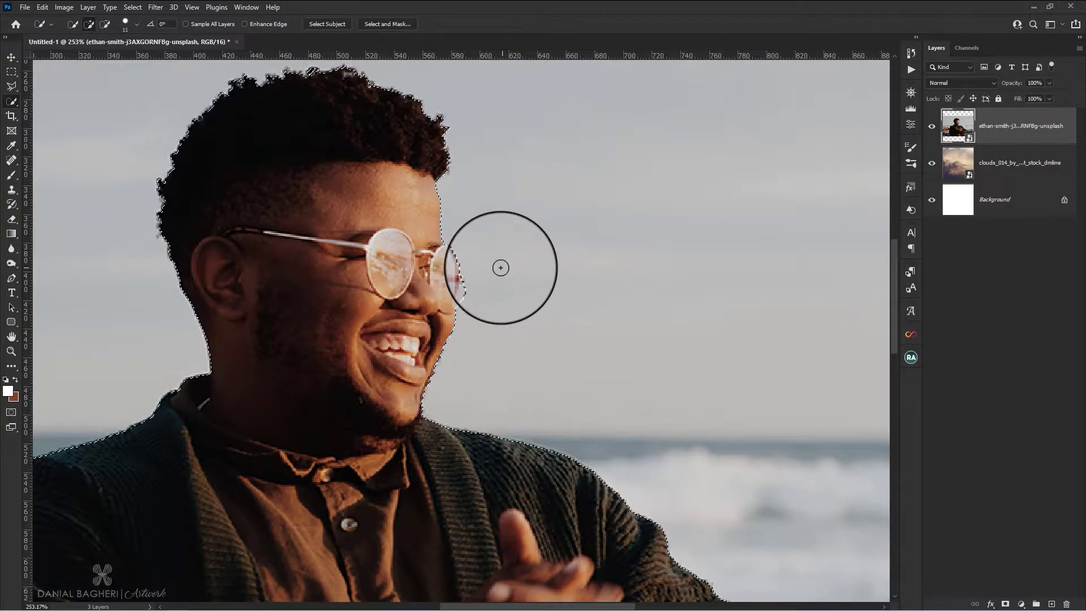
scroll(500, 268, "up", 3)
left_click(446, 308)
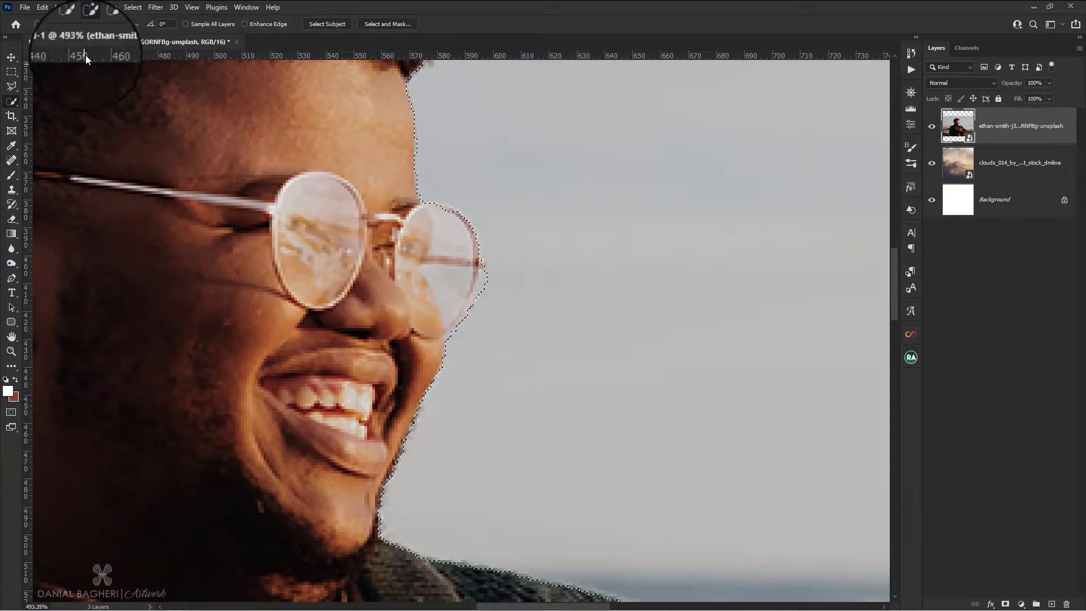
Refine the selection edge around the far glasses lens and turn the selection into a layer mask on the portrait layer.
left_click(105, 25)
left_click(508, 294)
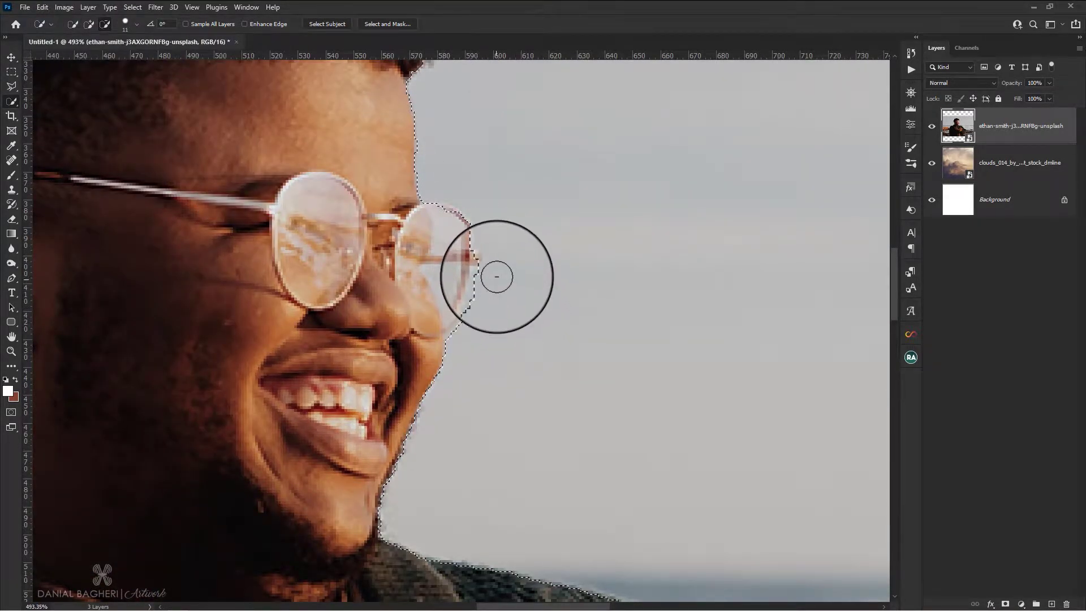
left_click(89, 23)
left_click(411, 229)
left_click(436, 273)
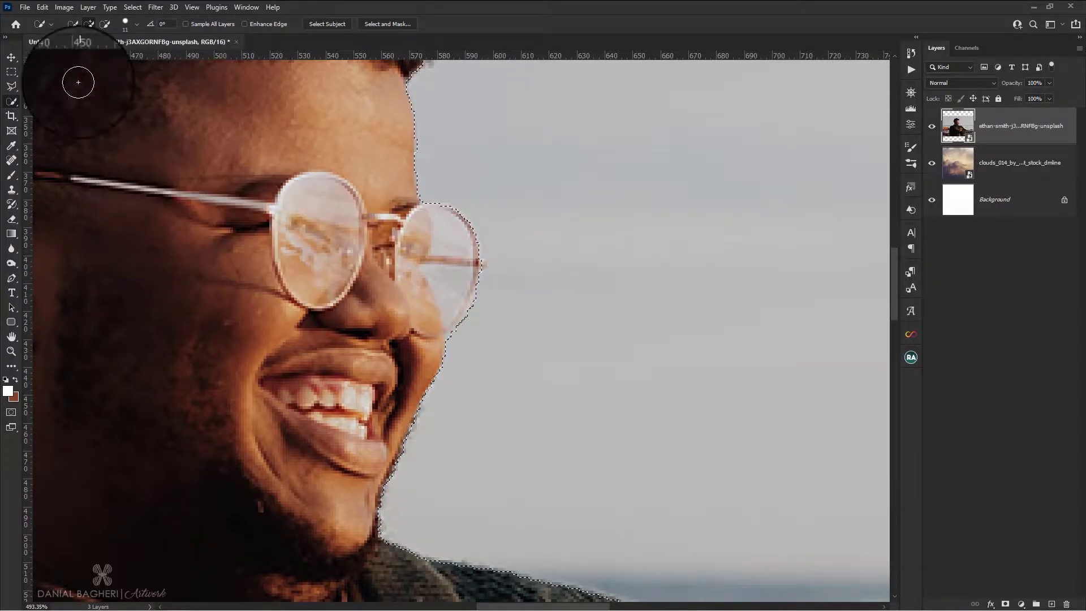
scroll(478, 262, "down", 10)
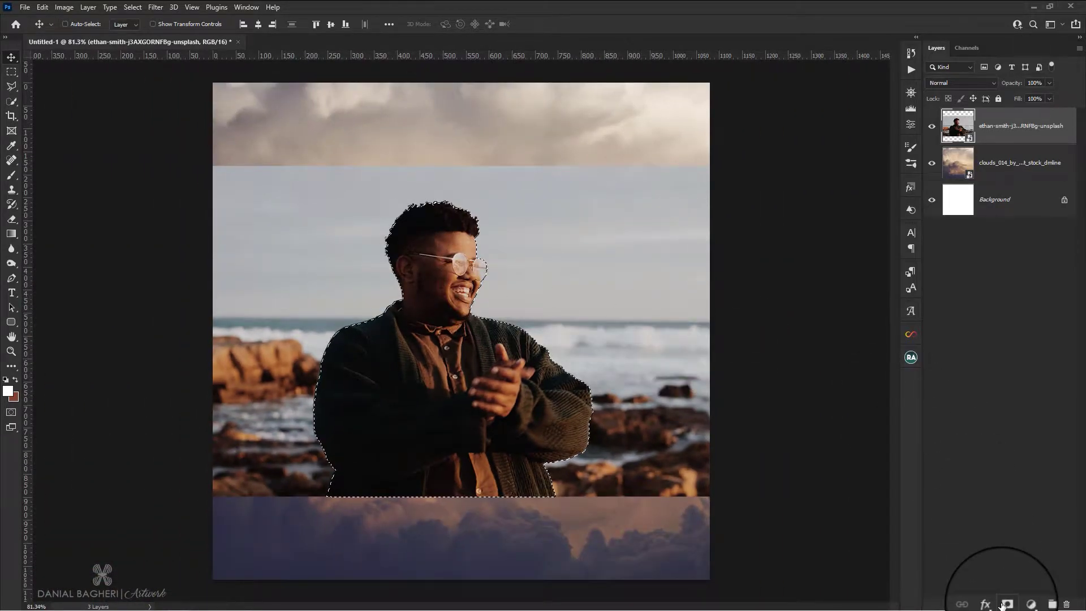
left_click(1005, 604)
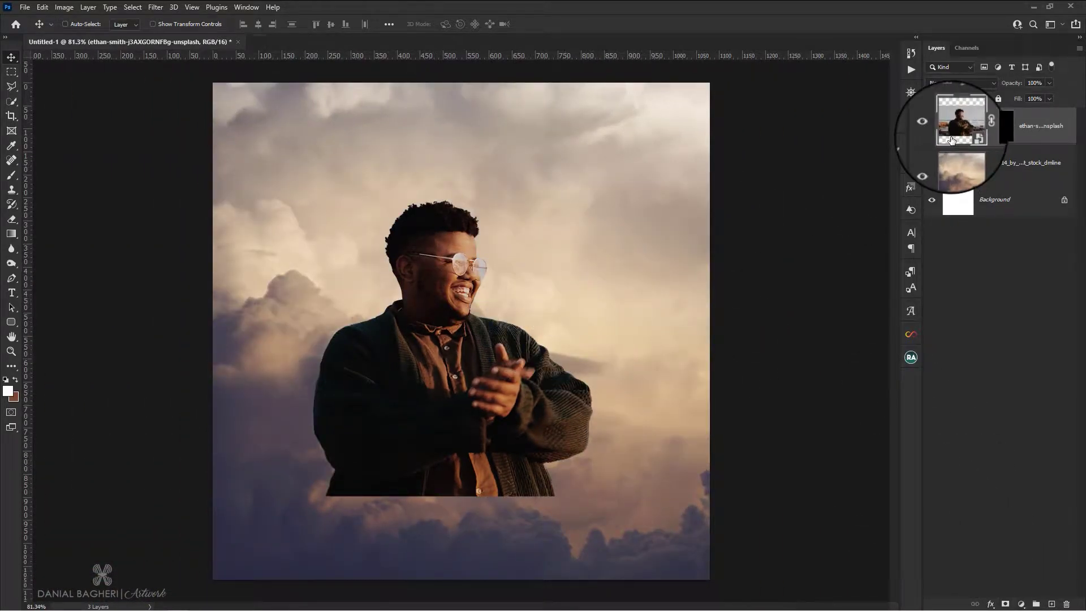
Enlarge the masked portrait to about 138% and reposition it so the man fills most of the canvas.
key("ctrl+t")
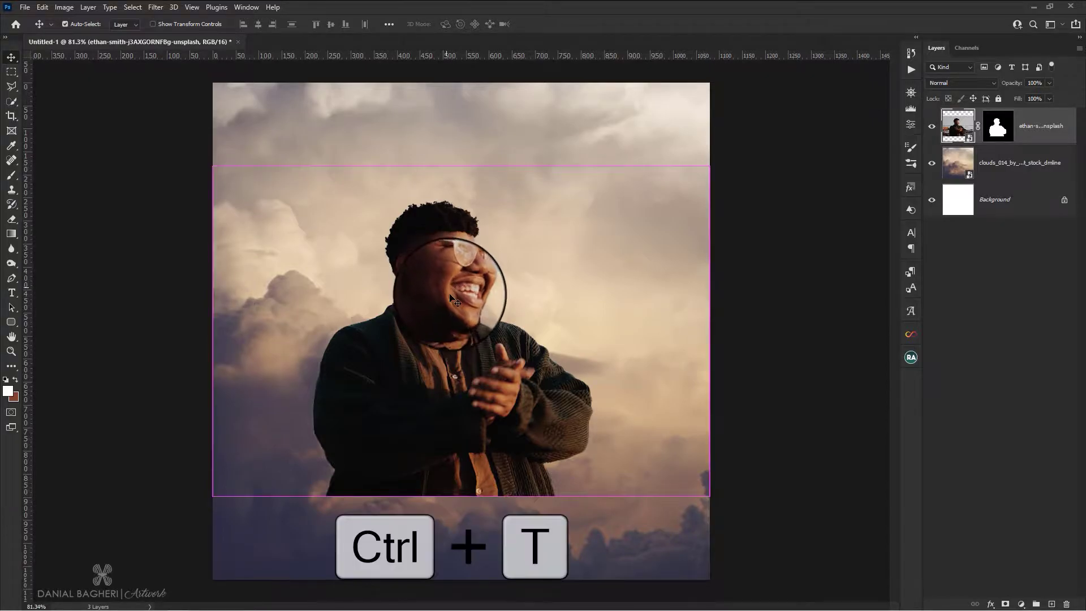
left_click_drag(463, 167, 490, 89)
left_click_drag(485, 496, 503, 511)
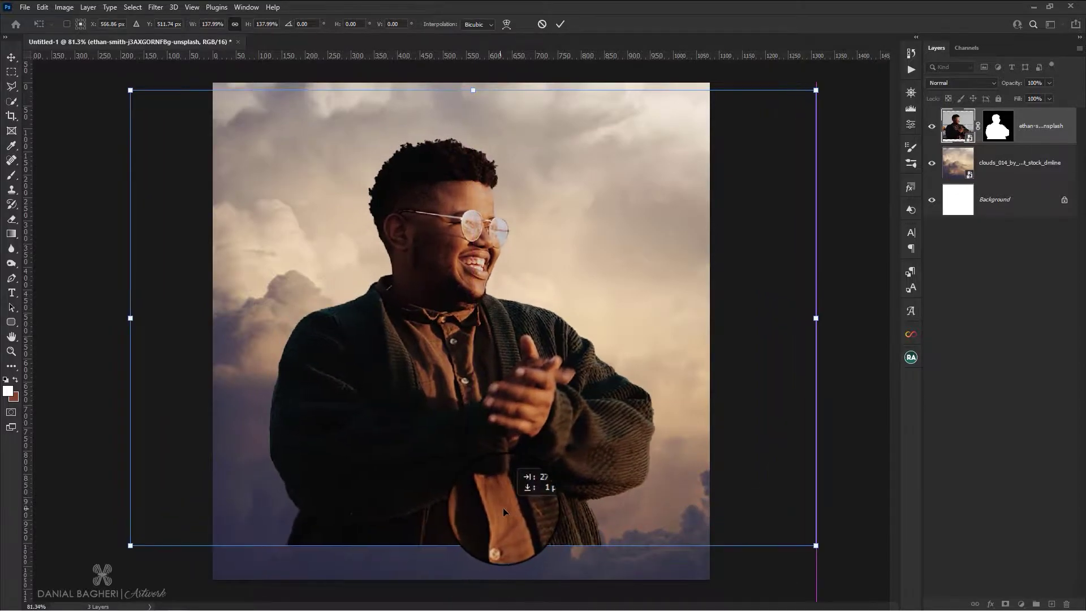
left_click(560, 24)
Paint black on the portrait's layer mask with a large soft brush at 24% flow to fade his lower body into the clouds.
left_click(999, 126)
key("d")
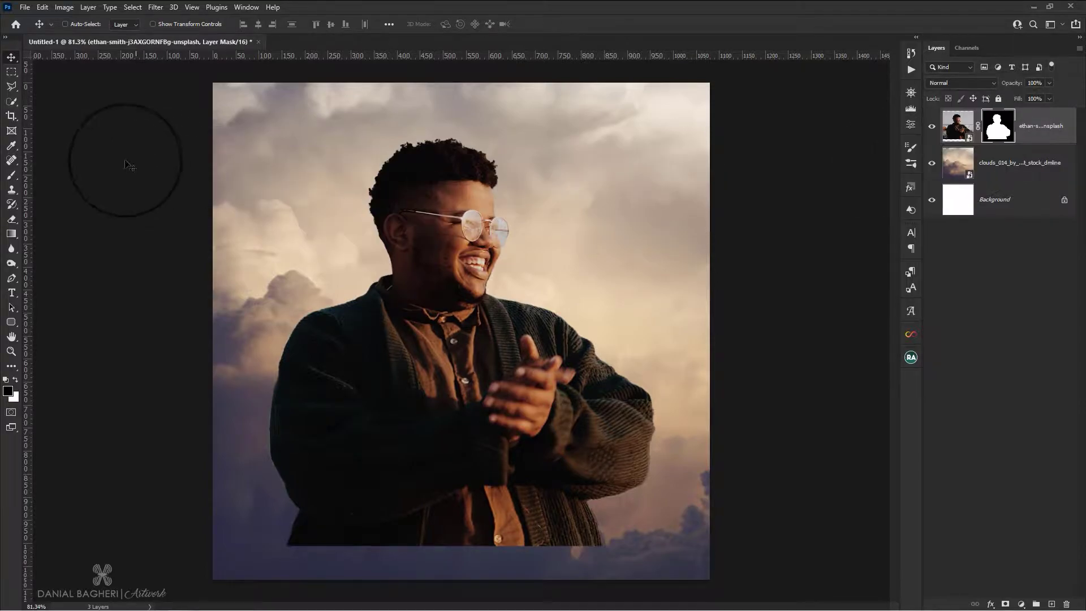
left_click(12, 176)
mouse_move(509, 460)
left_mouse_down()
mouse_move(607, 523)
mouse_move(449, 532)
mouse_move(582, 509)
left_mouse_up()
key("ctrl+minus")
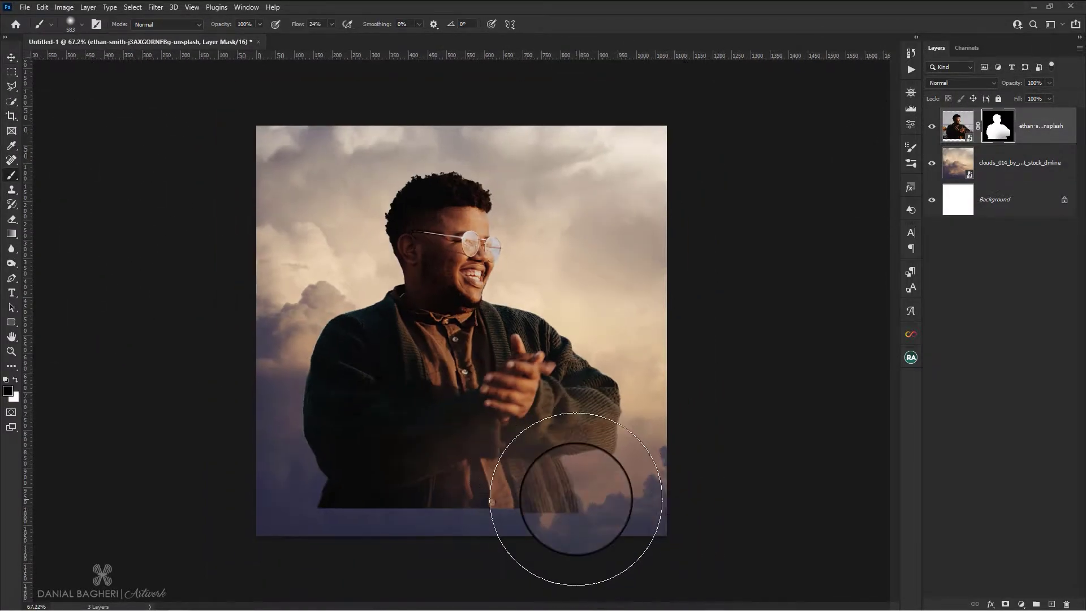
key("ctrl+z")
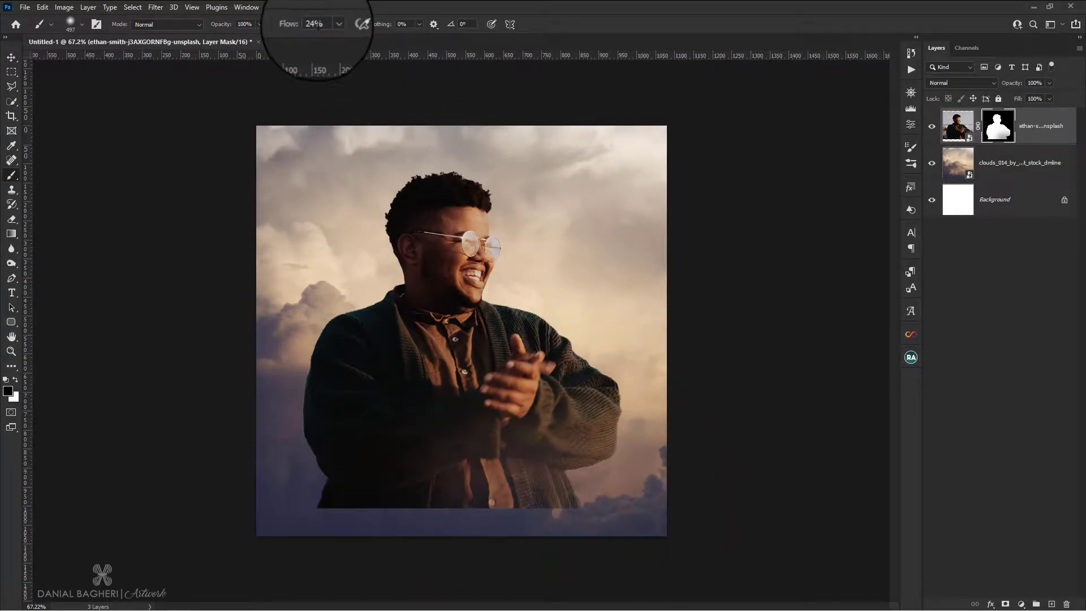
mouse_move(599, 481)
left_mouse_down()
mouse_move(558, 497)
mouse_move(539, 538)
mouse_move(582, 552)
mouse_move(562, 560)
mouse_move(571, 557)
mouse_move(425, 562)
mouse_move(365, 588)
mouse_move(291, 546)
mouse_move(243, 546)
left_mouse_up()
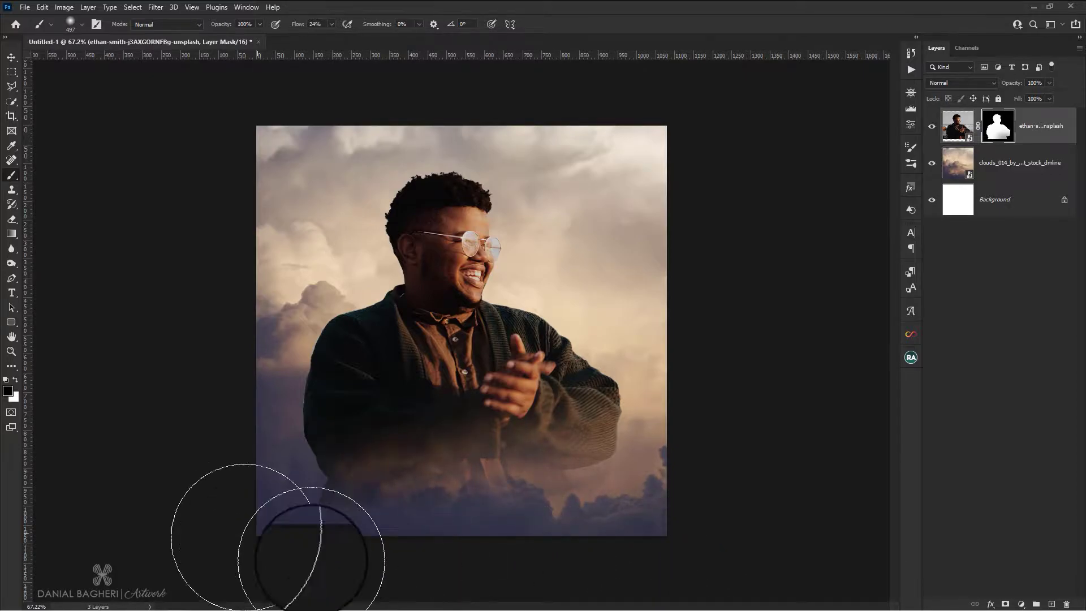
mouse_move(300, 508)
left_mouse_down()
mouse_move(461, 531)
mouse_move(440, 510)
mouse_move(481, 510)
mouse_move(334, 510)
mouse_move(368, 520)
mouse_move(577, 519)
mouse_move(471, 521)
mouse_move(329, 490)
mouse_move(290, 494)
mouse_move(346, 511)
mouse_move(319, 472)
mouse_move(278, 457)
mouse_move(302, 486)
mouse_move(258, 467)
mouse_move(306, 490)
mouse_move(430, 506)
mouse_move(516, 501)
mouse_move(409, 488)
mouse_move(525, 503)
mouse_move(616, 473)
mouse_move(628, 452)
mouse_move(573, 492)
mouse_move(494, 501)
mouse_move(570, 413)
mouse_move(552, 416)
mouse_move(629, 394)
mouse_move(643, 426)
mouse_move(635, 437)
mouse_move(641, 430)
mouse_move(475, 446)
mouse_move(320, 417)
mouse_move(398, 451)
mouse_move(541, 463)
mouse_move(262, 430)
mouse_move(330, 453)
mouse_move(553, 422)
mouse_move(577, 433)
mouse_move(390, 453)
mouse_move(502, 441)
mouse_move(265, 430)
mouse_move(291, 374)
mouse_move(275, 369)
mouse_move(569, 348)
mouse_move(558, 341)
mouse_move(702, 511)
mouse_move(556, 498)
mouse_move(651, 511)
left_mouse_up()
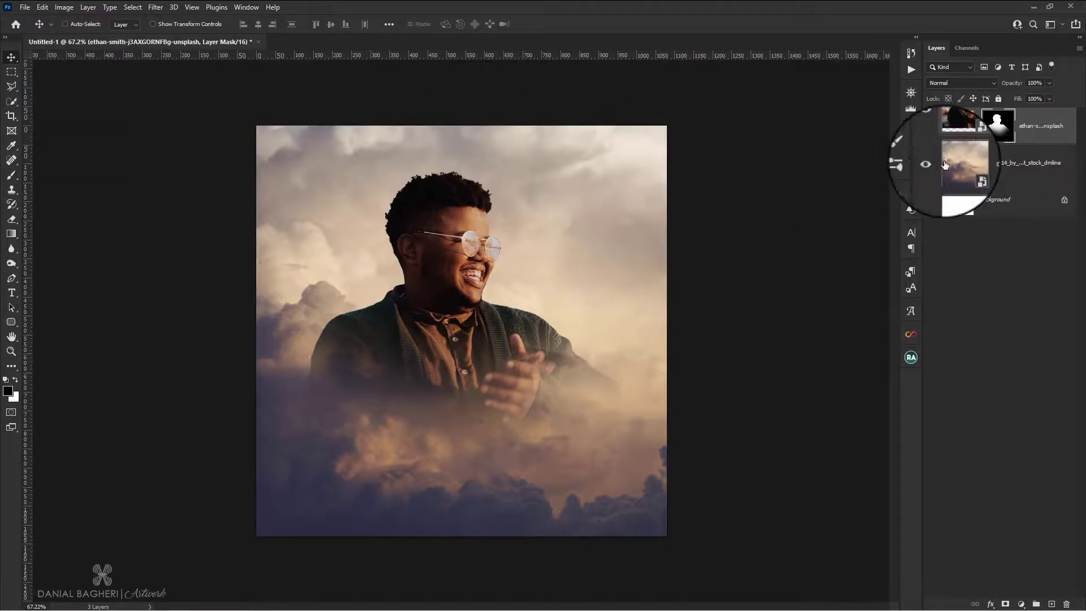
Add a Levels adjustment above the clouds layer with shadow input 12 and midtones about 0.87.
left_click(1007, 170)
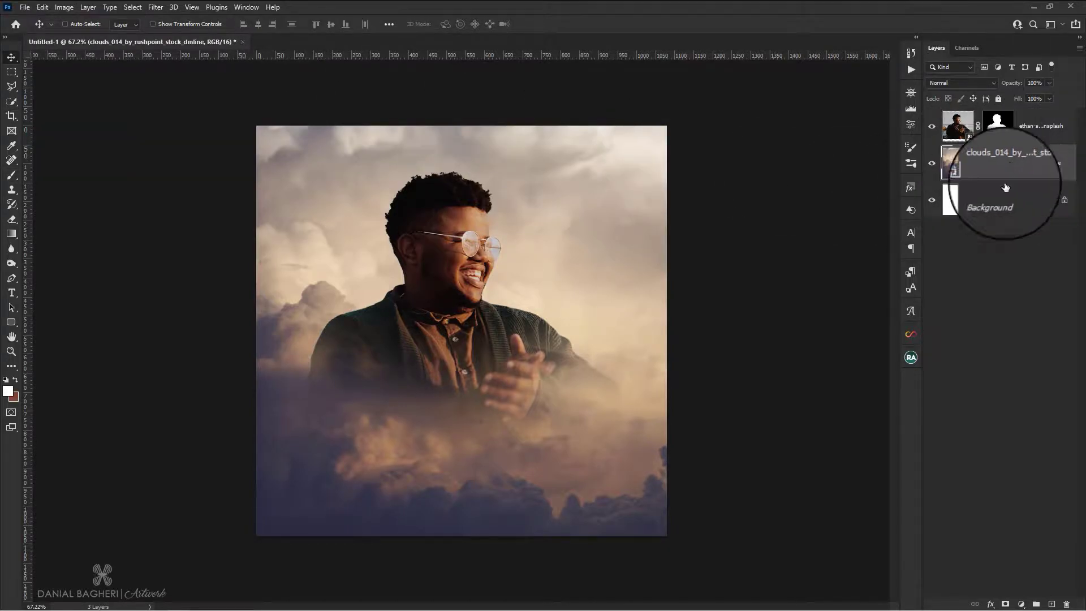
left_click(1021, 604)
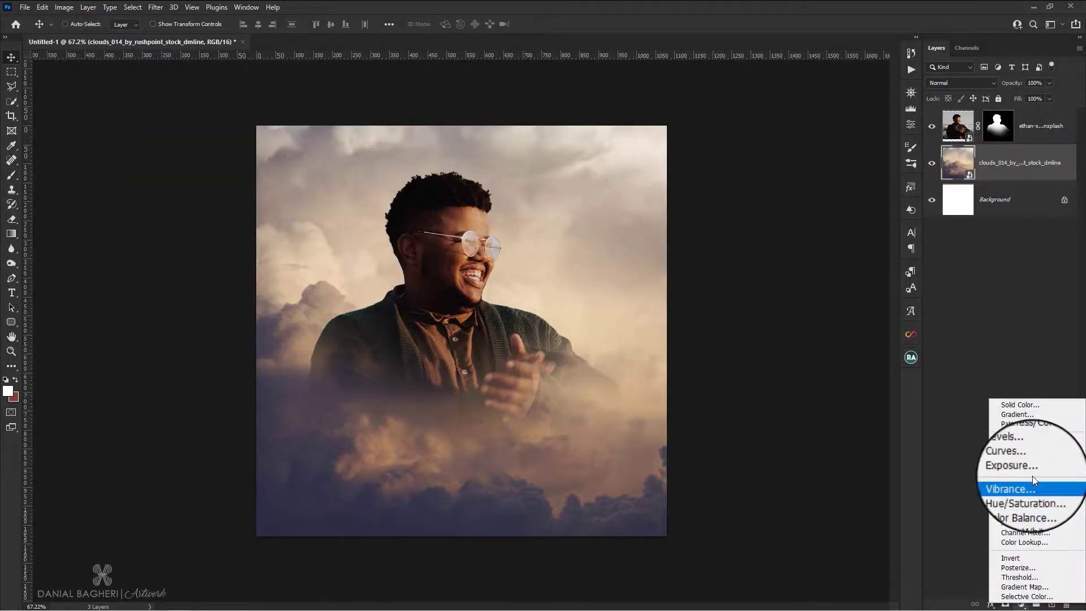
left_click(1020, 449)
left_click_drag(822, 208, 832, 207)
left_click_drag(763, 207, 832, 206)
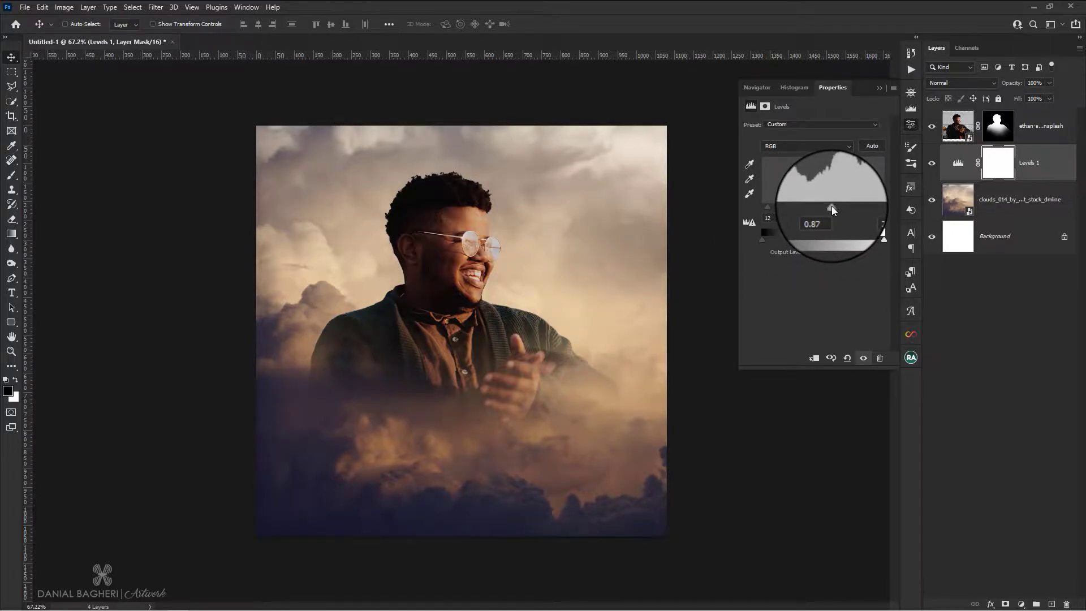
left_click(910, 125)
left_click(958, 162)
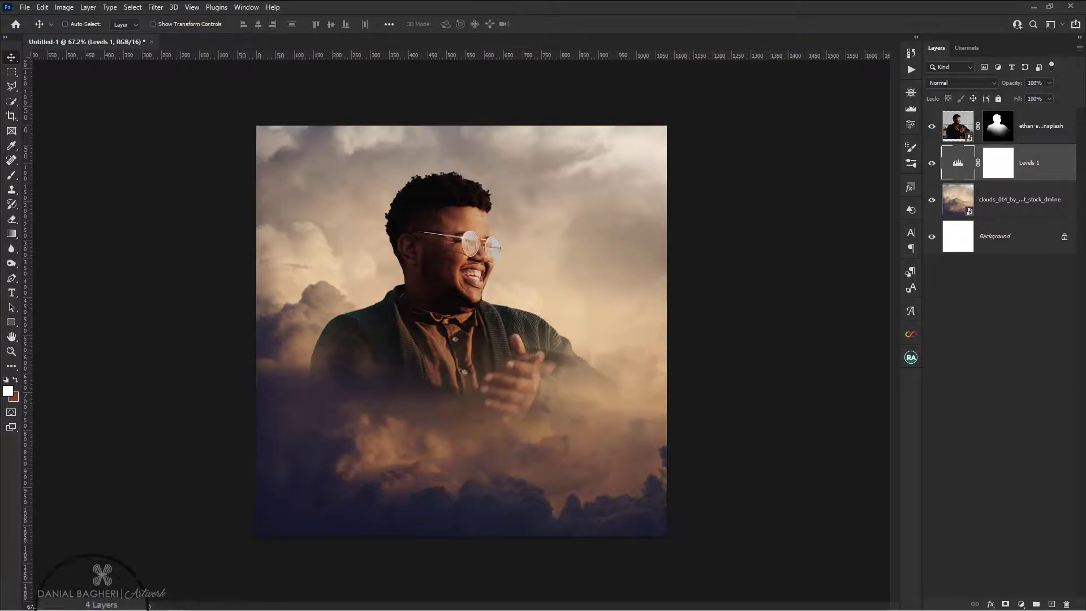
Place the mountain photo between the portrait and Levels layers, scaled to about 2.17% and rotated about 5.3° behind the man.
left_click(71, 606)
left_click_drag(456, 272, 417, 419)
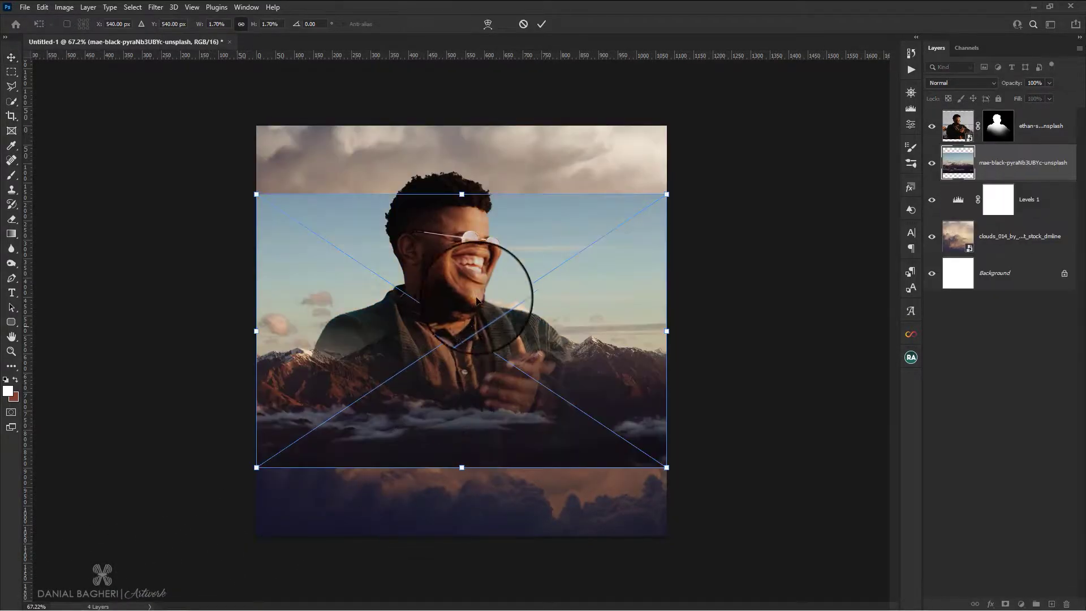
left_click_drag(462, 194, 524, 85)
left_click_drag(770, 204, 806, 220)
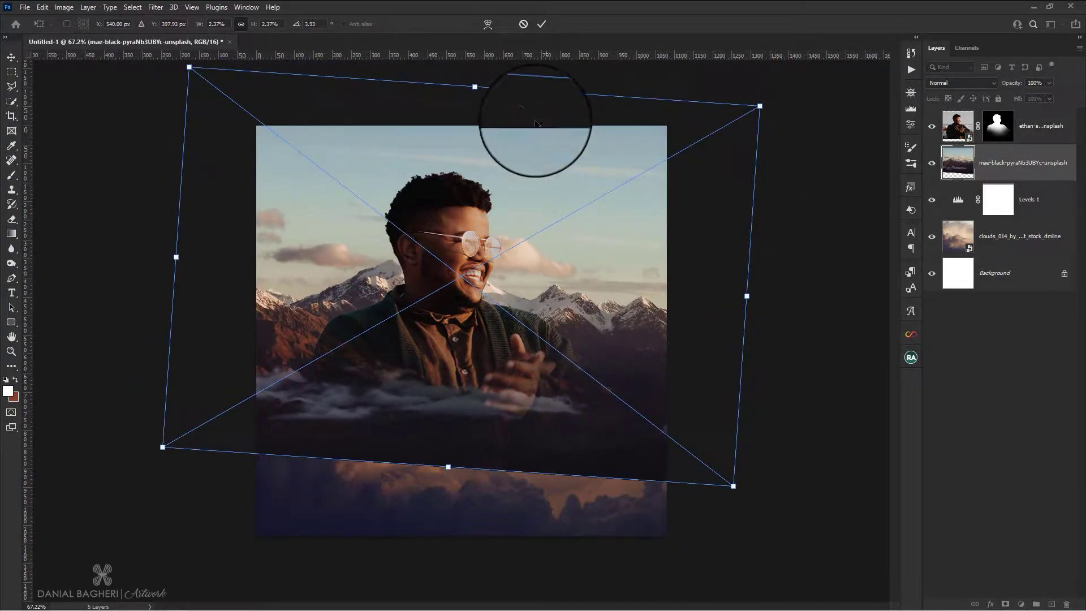
left_click_drag(476, 87, 469, 121)
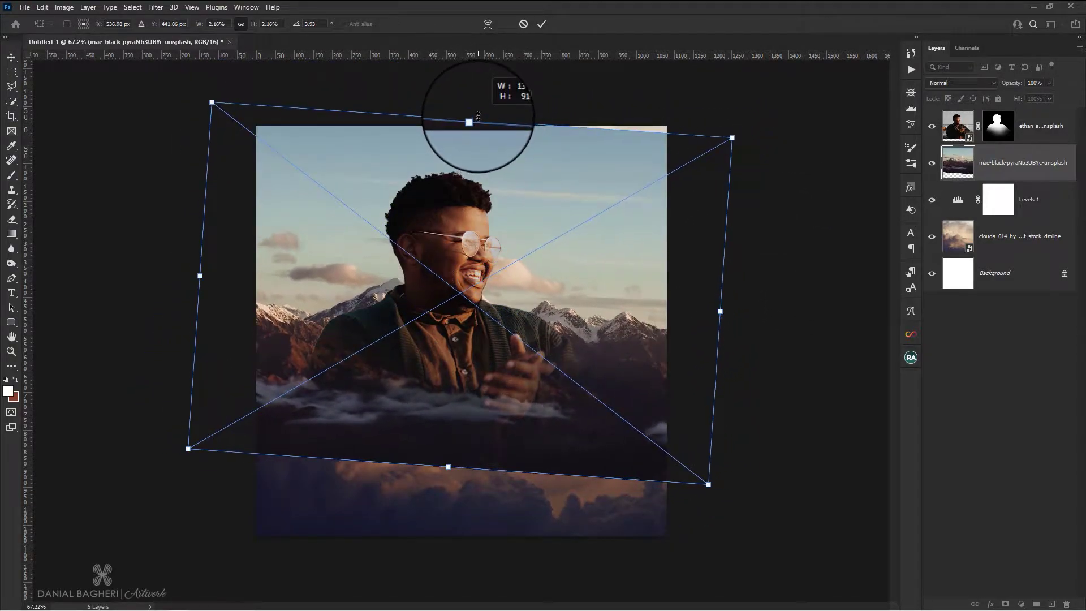
mouse_move(526, 249)
left_mouse_down()
mouse_move(521, 233)
mouse_move(513, 256)
left_mouse_up()
left_click_drag(724, 125, 710, 148)
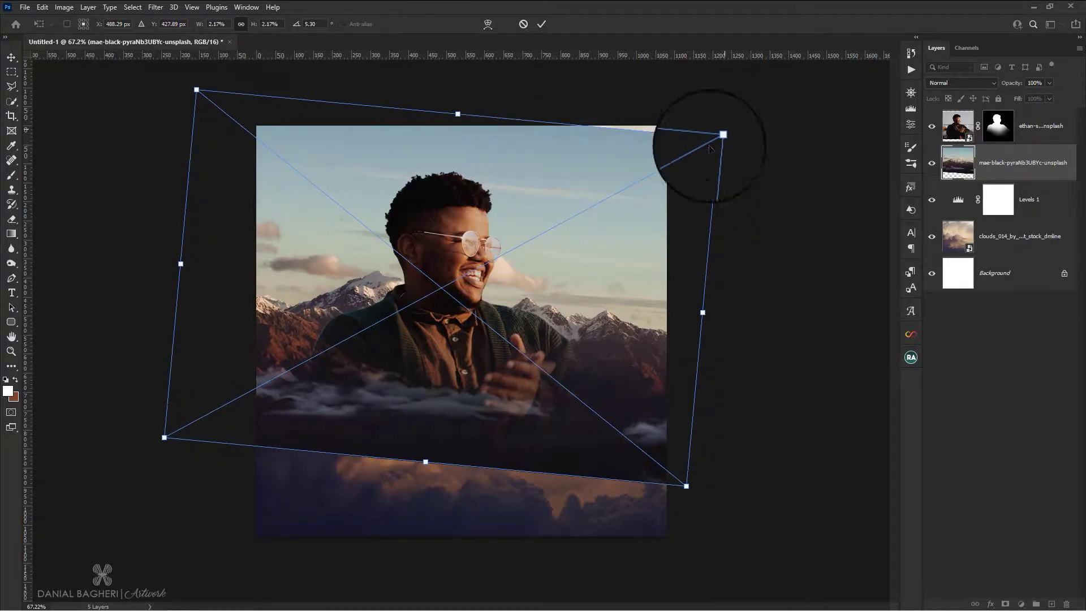
left_click_drag(595, 245, 588, 241)
left_click(545, 24)
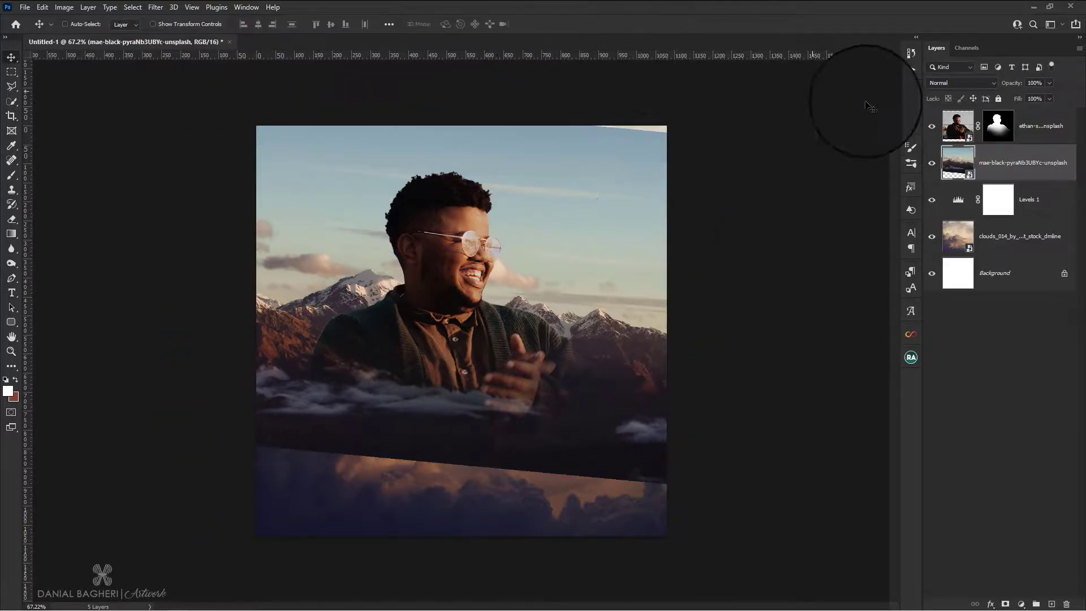
Set the mountain layer's blend mode to Soft Light and shift the layer slightly up and to the left.
left_click(962, 83)
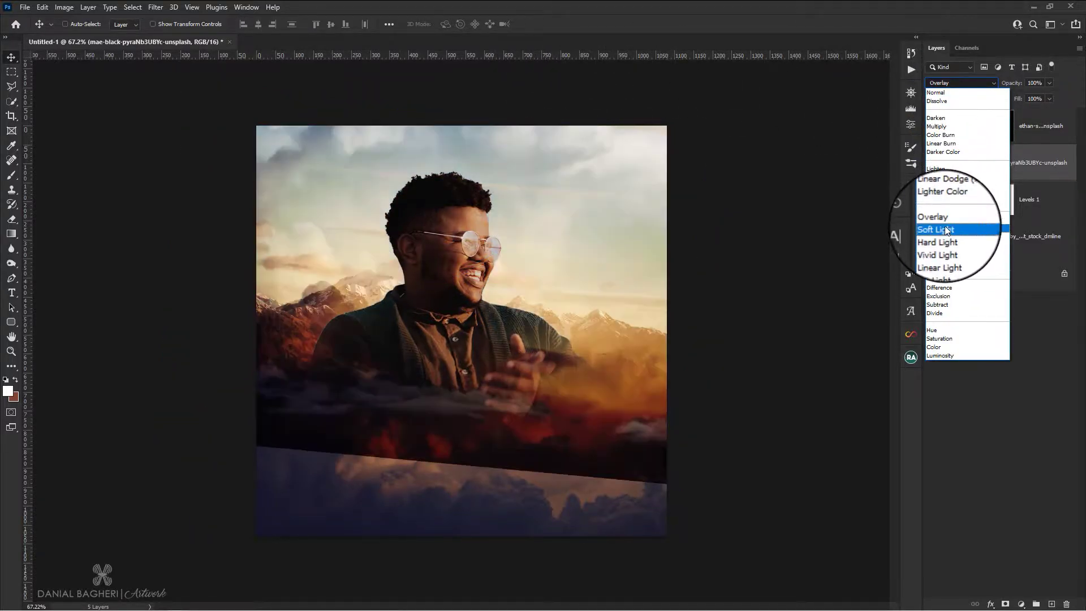
left_click(945, 229)
left_click_drag(553, 293, 516, 278)
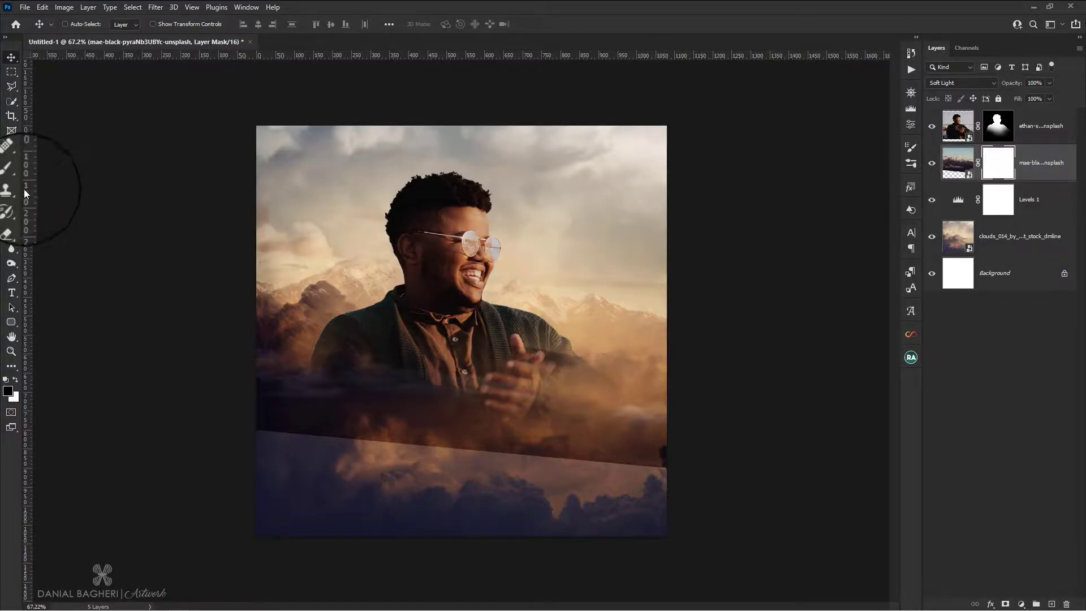
Fade the mountain layer's hard lower edge into the clouds by painting black on a layer mask.
mouse_move(635, 492)
left_mouse_down()
mouse_move(428, 456)
mouse_move(674, 501)
mouse_move(518, 474)
mouse_move(542, 467)
mouse_move(533, 442)
mouse_move(560, 433)
mouse_move(475, 419)
mouse_move(400, 431)
mouse_move(298, 396)
mouse_move(291, 388)
mouse_move(337, 385)
mouse_move(307, 384)
mouse_move(312, 374)
mouse_move(265, 404)
mouse_move(264, 387)
mouse_move(455, 438)
mouse_move(584, 456)
mouse_move(577, 472)
mouse_move(628, 493)
mouse_move(391, 446)
mouse_move(535, 431)
mouse_move(535, 455)
left_mouse_up()
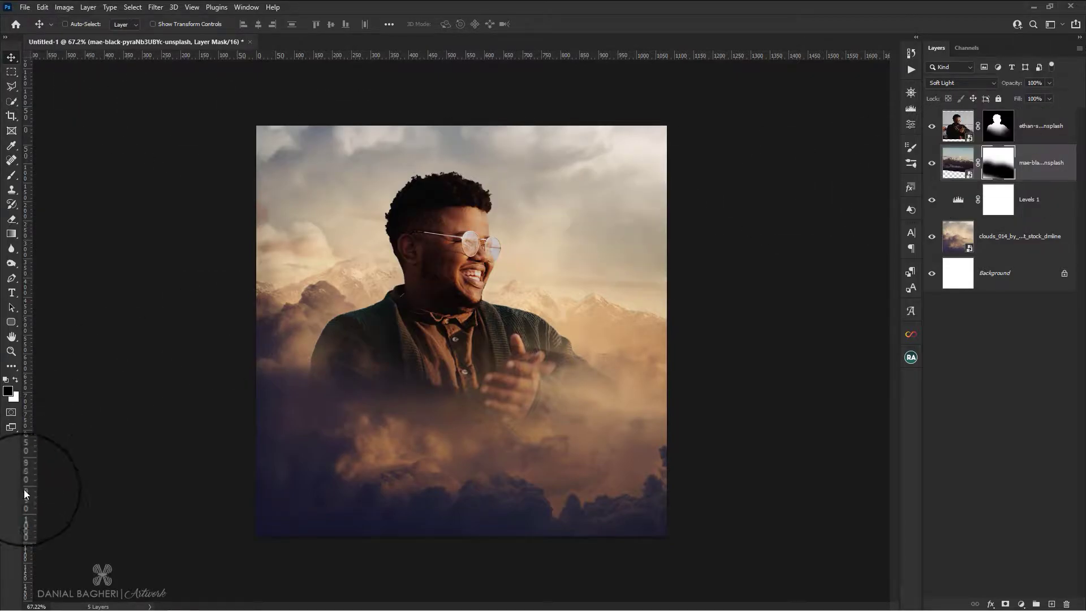
Place the flying birds clip art beneath the portrait layer, then scale and position it around the man's head.
left_click(98, 603)
left_click(216, 272)
left_click_drag(284, 430, 417, 490)
left_click_drag(415, 346, 541, 272)
left_click_drag(473, 132, 473, 172)
left_click_drag(508, 282, 500, 270)
left_click_drag(639, 162, 649, 176)
left_click(542, 25)
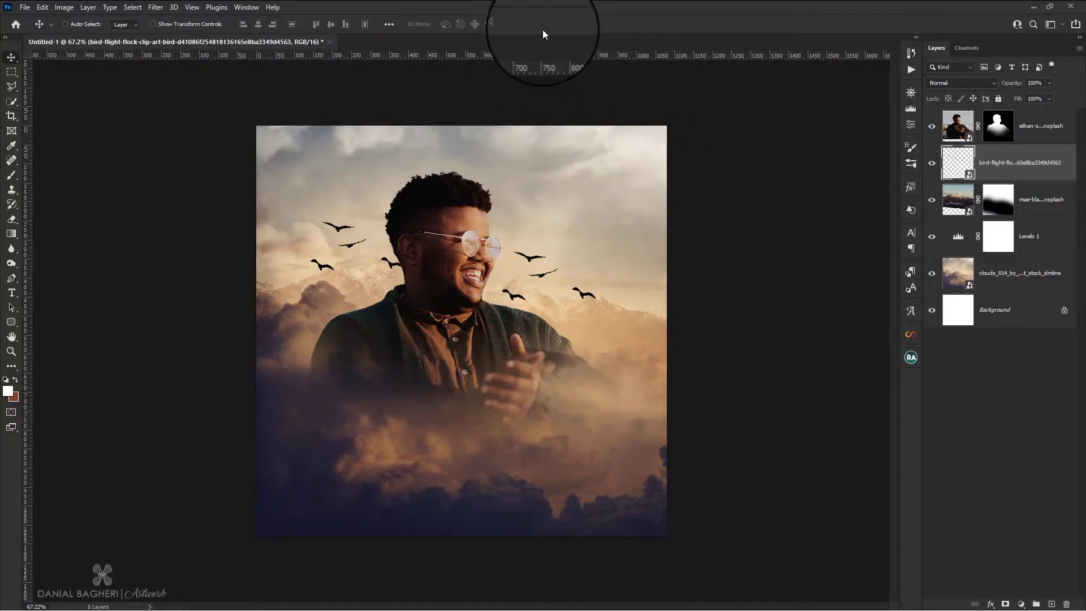
Set the birds layer's blend mode to Overlay and duplicate it, giving the copy 50% opacity.
left_click(966, 82)
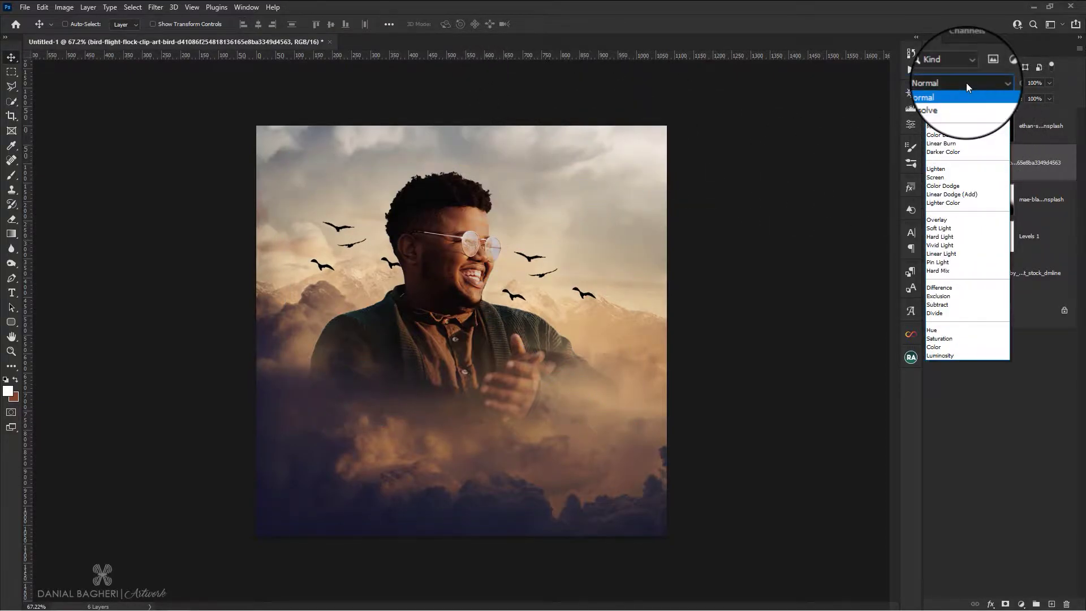
left_click(939, 223)
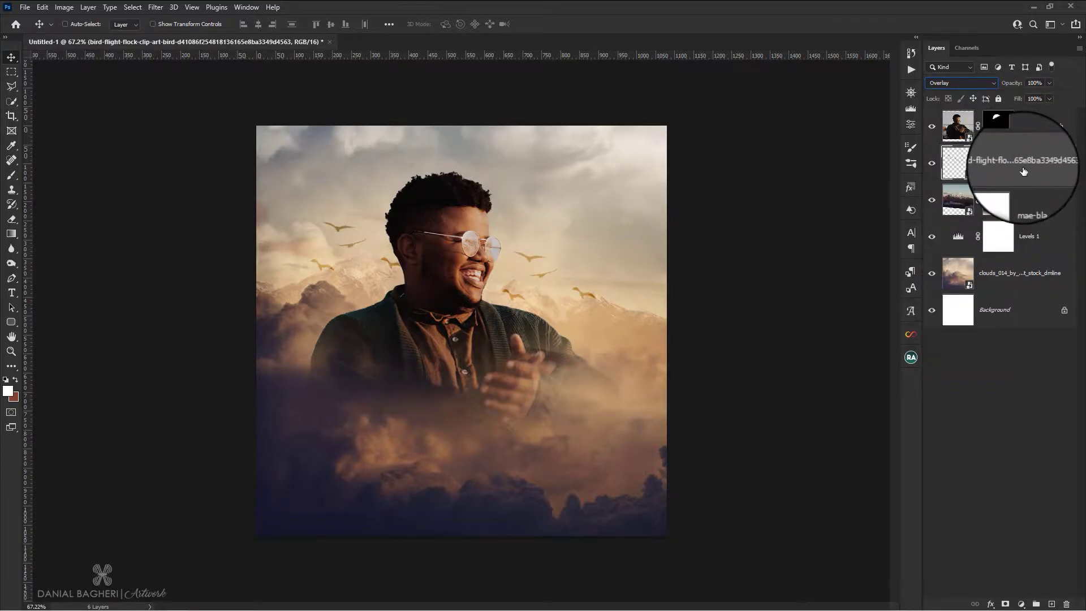
key("ctrl+j")
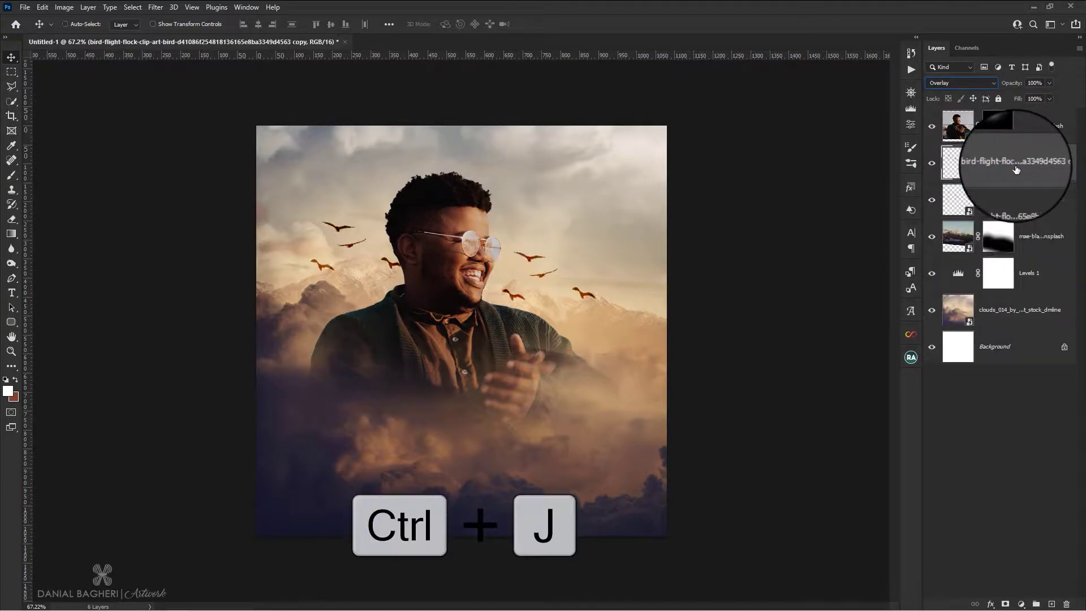
left_click(1000, 83)
type("50")
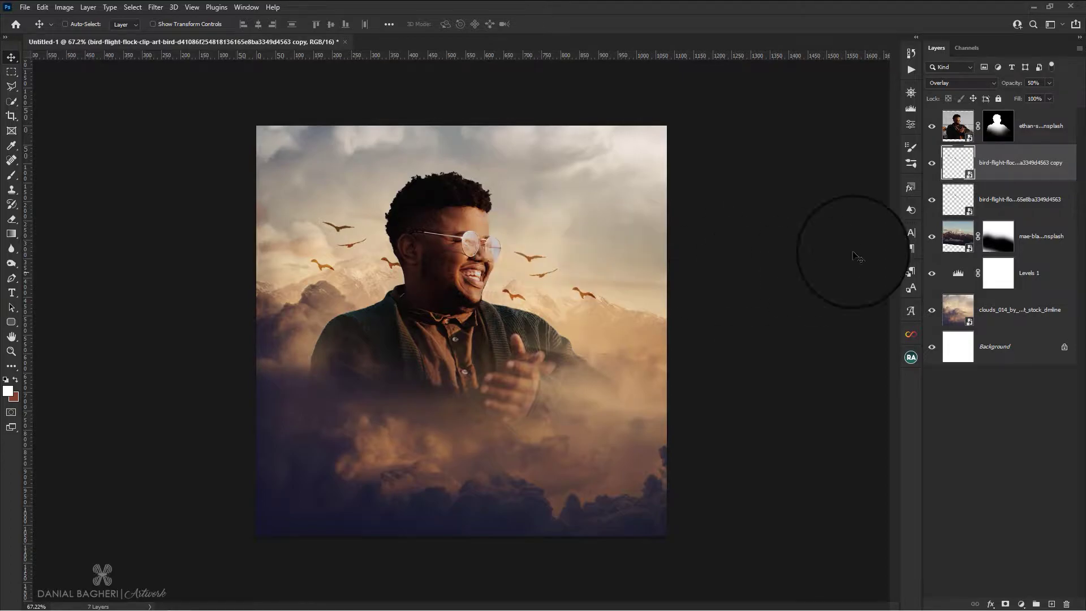
Add a Hue/Saturation adjustment clipped to the portrait layer and lower the Reds saturation to about -38.
left_click(1019, 125)
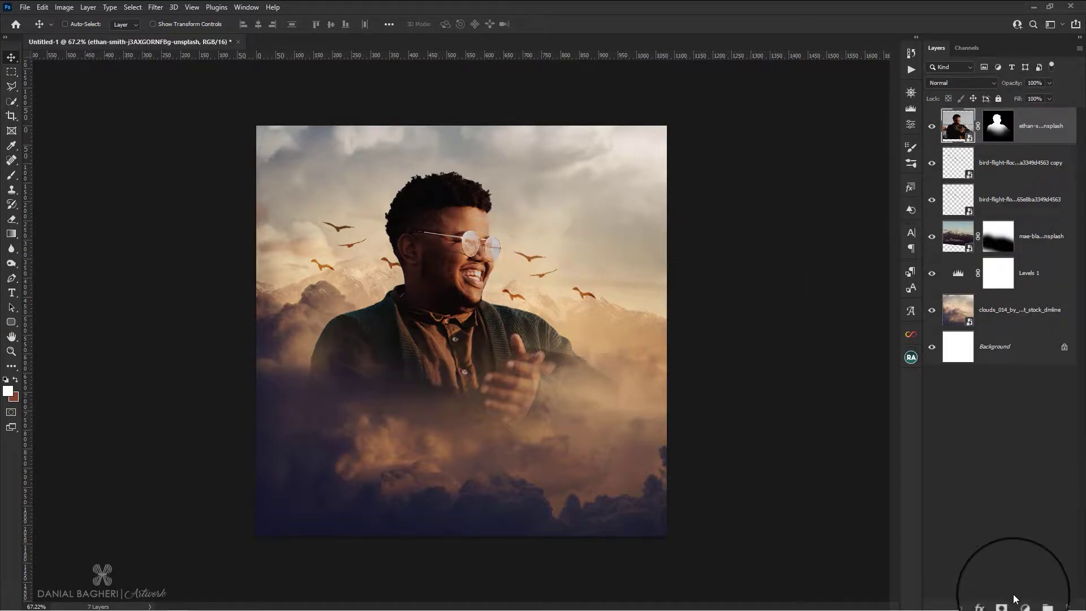
left_click(1022, 604)
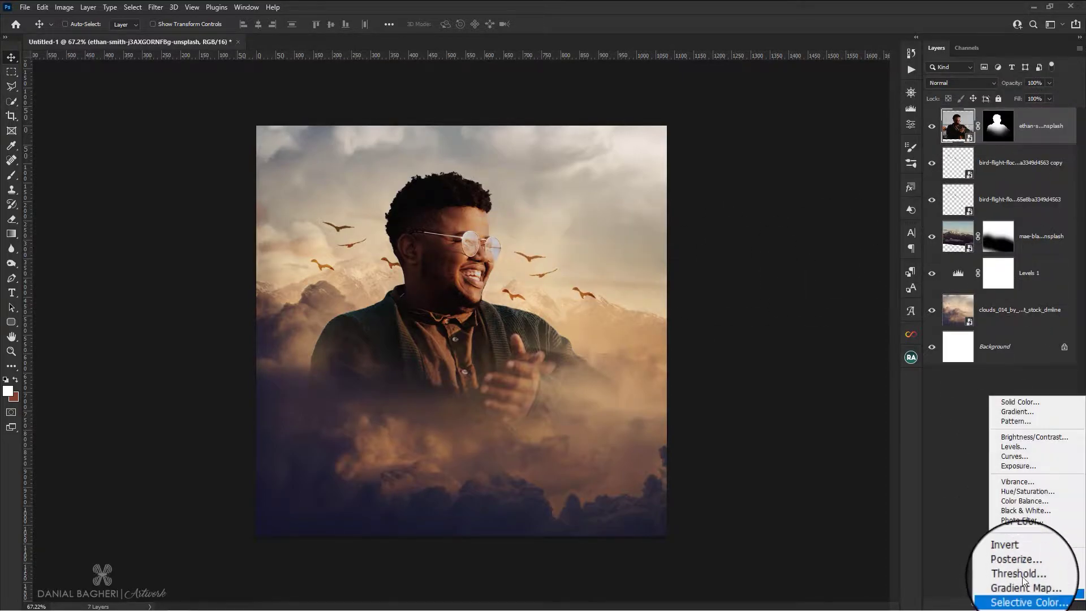
left_click(1029, 492)
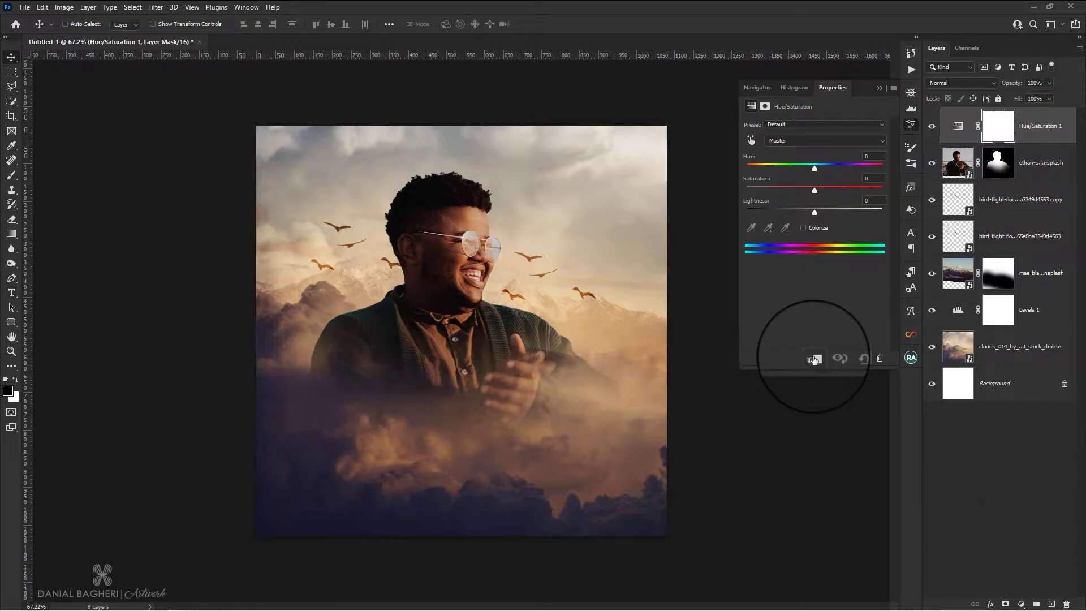
left_click(782, 141)
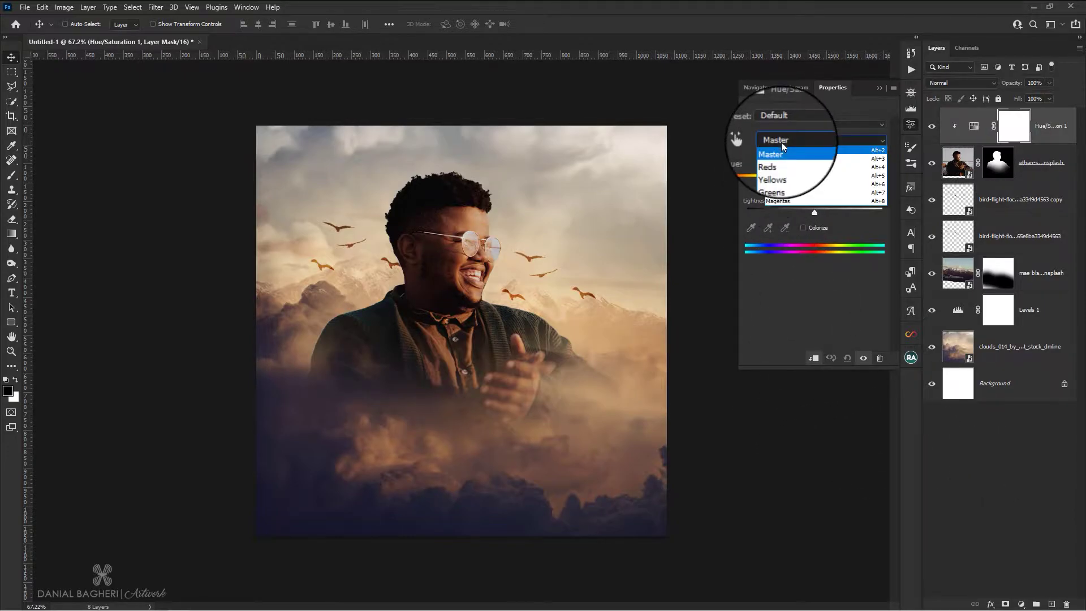
left_click(779, 158)
left_click_drag(816, 190, 786, 190)
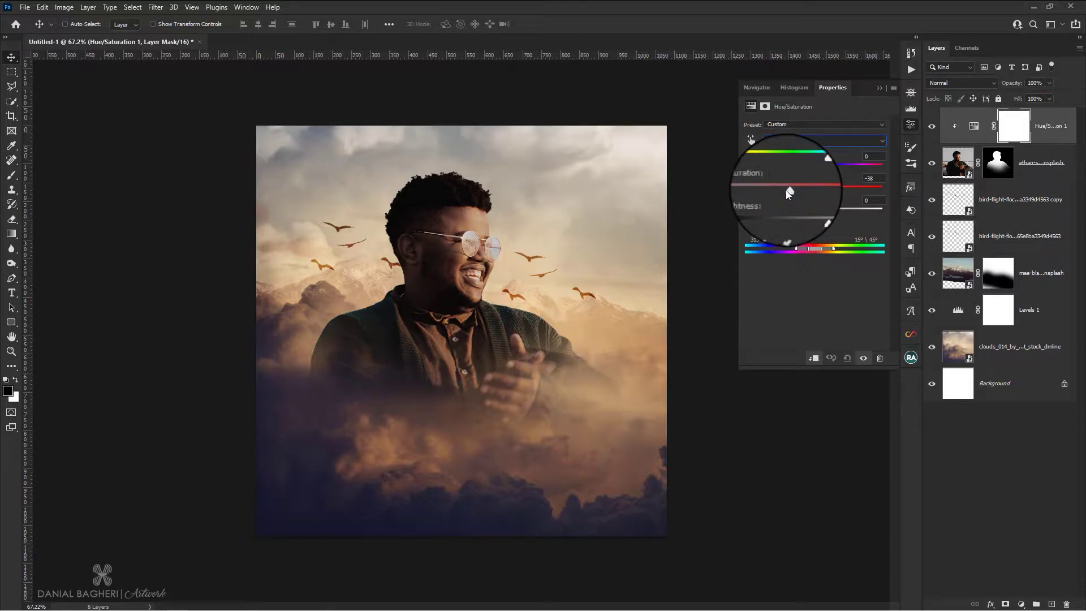
Lower the portrait's saturation to about -54 for the Yellows and -100 for the Greens.
left_click(797, 140)
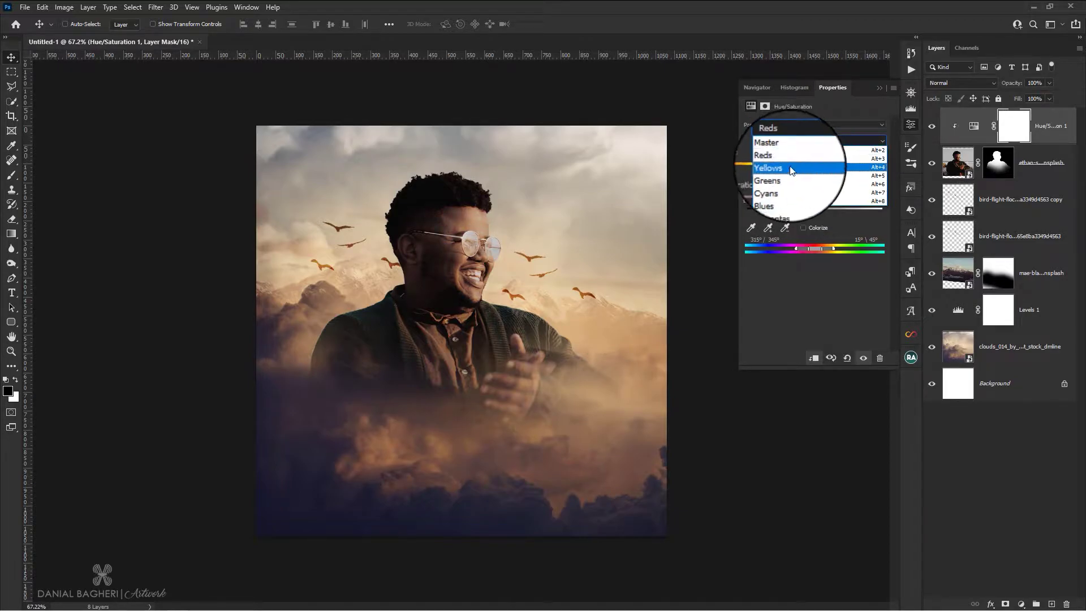
left_click(792, 155)
left_click_drag(783, 189, 778, 189)
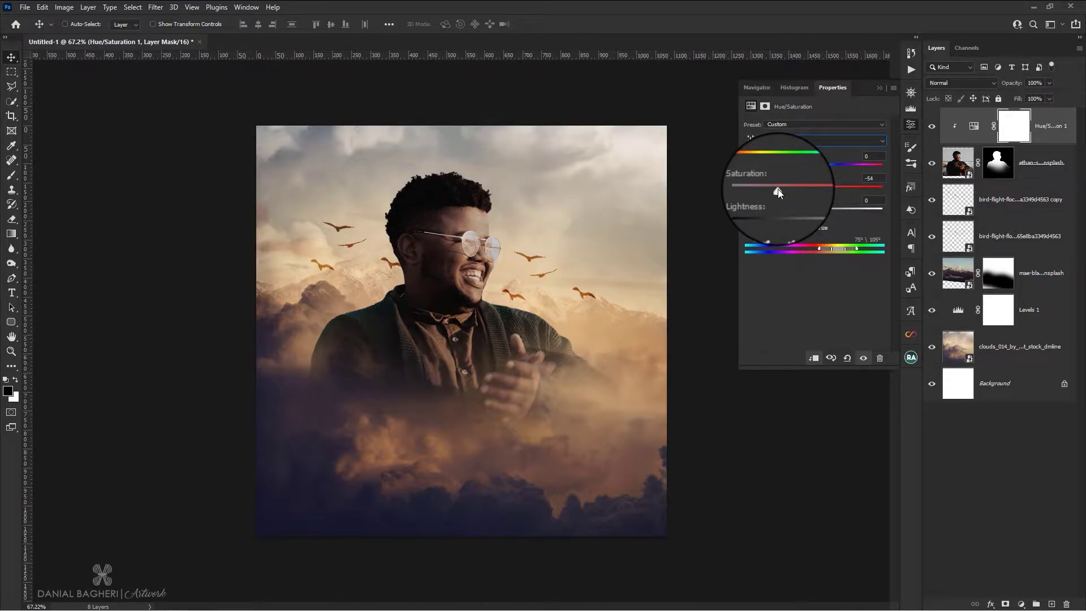
left_click(801, 142)
left_click(793, 182)
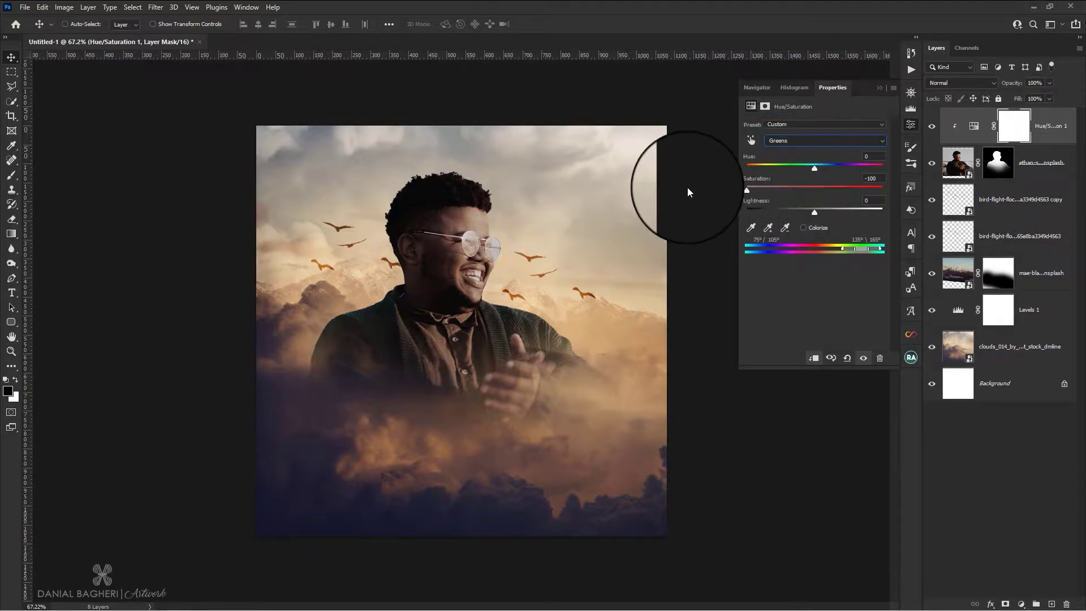
Lower the saturation of the Cyans, Blues and Magentas in the portrait's Hue/Saturation adjustment.
left_click(787, 141)
left_click(800, 177)
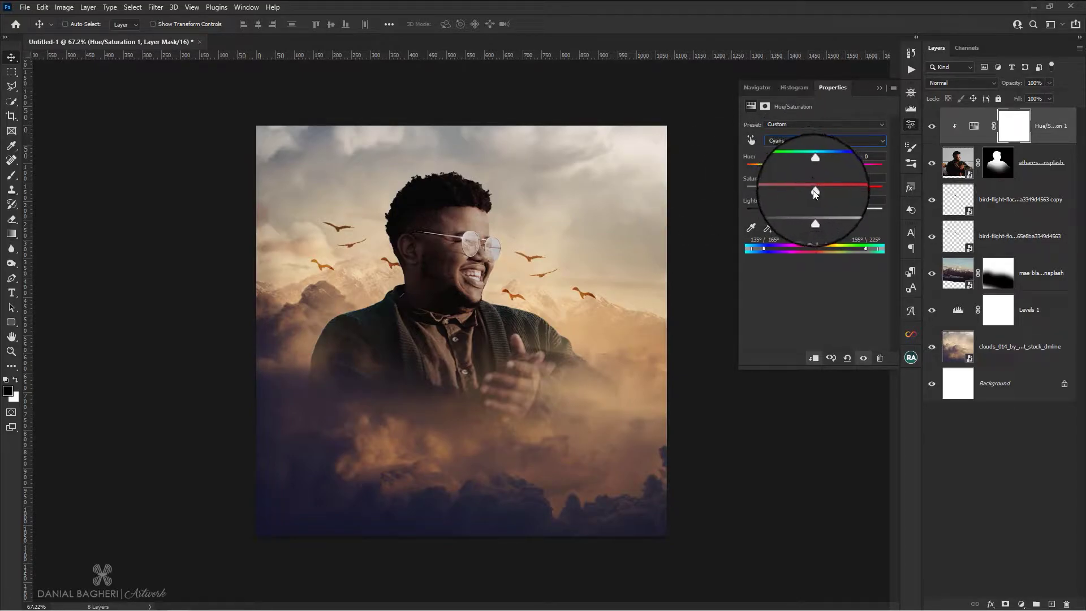
left_click(803, 140)
left_click(809, 185)
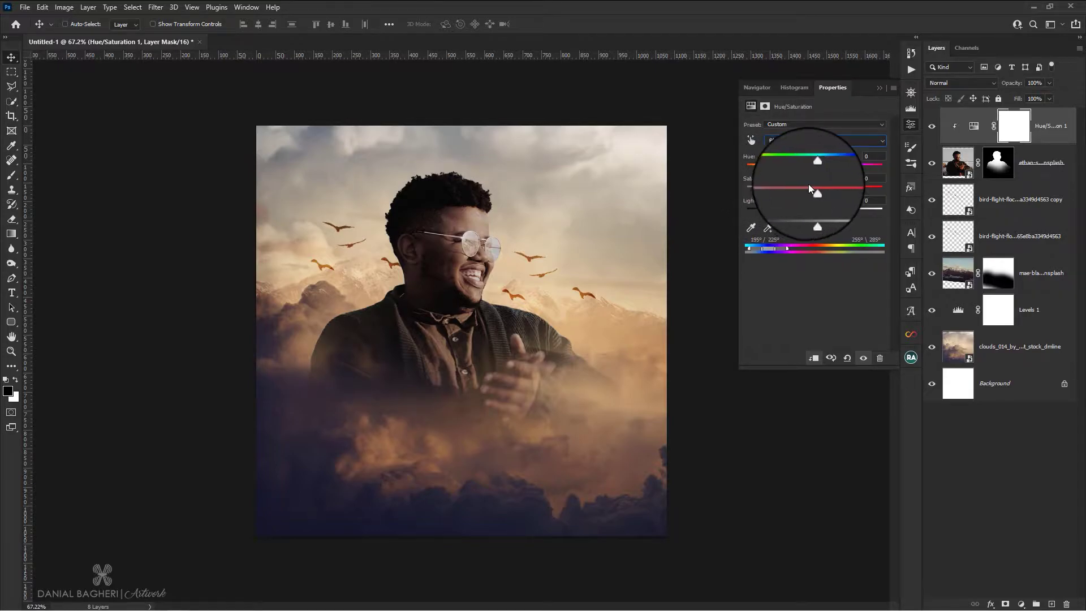
left_click(783, 140)
left_click(776, 198)
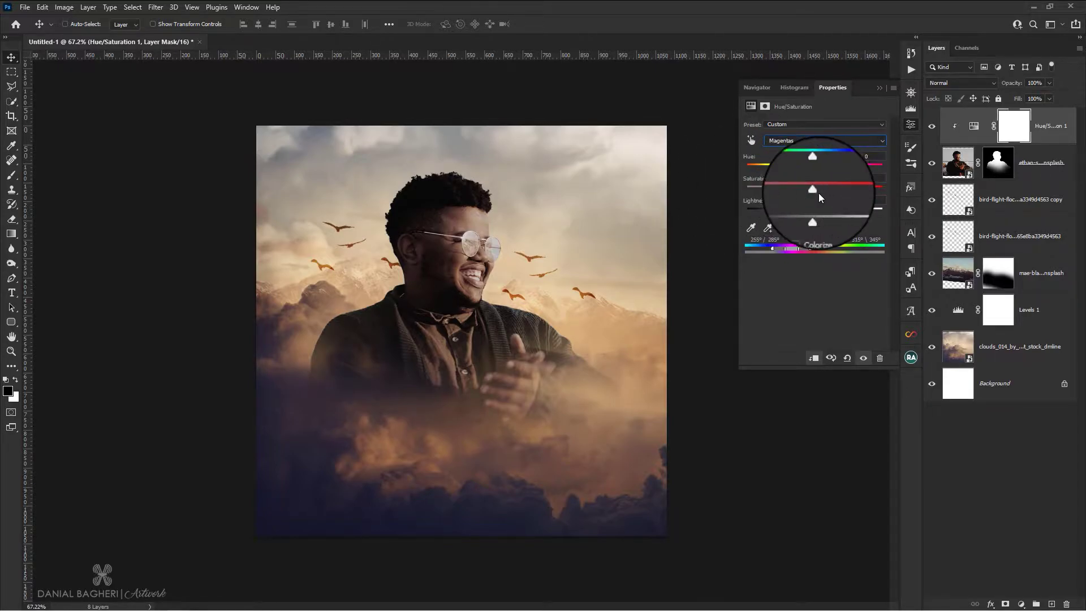
left_click(912, 126)
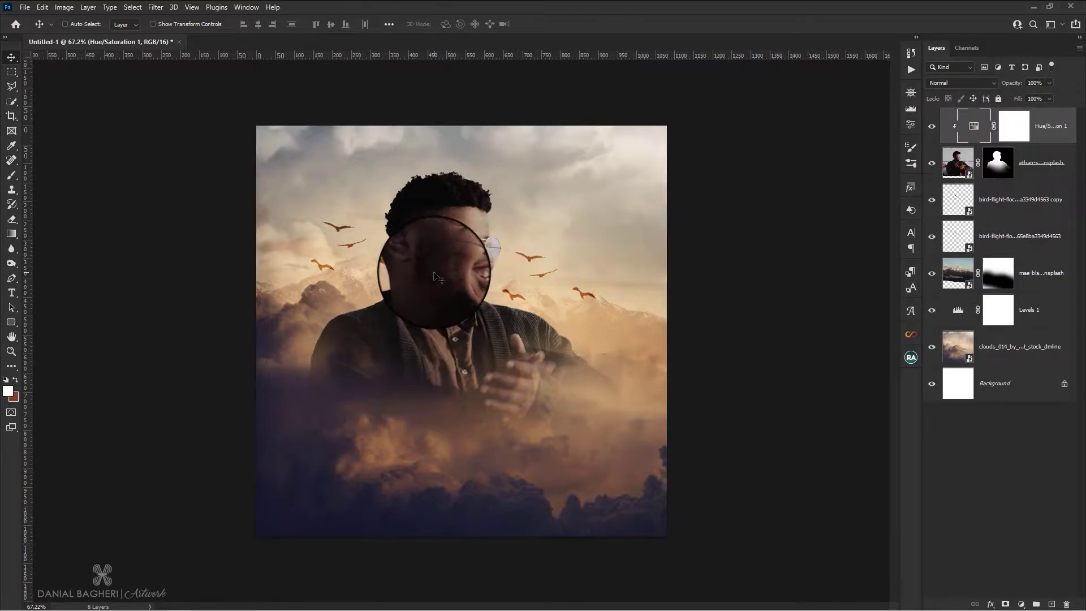
Add a Color Lookup adjustment above all layers and load a 3D LUT file from disk for a warm grade.
left_click(1021, 601)
left_click(1031, 542)
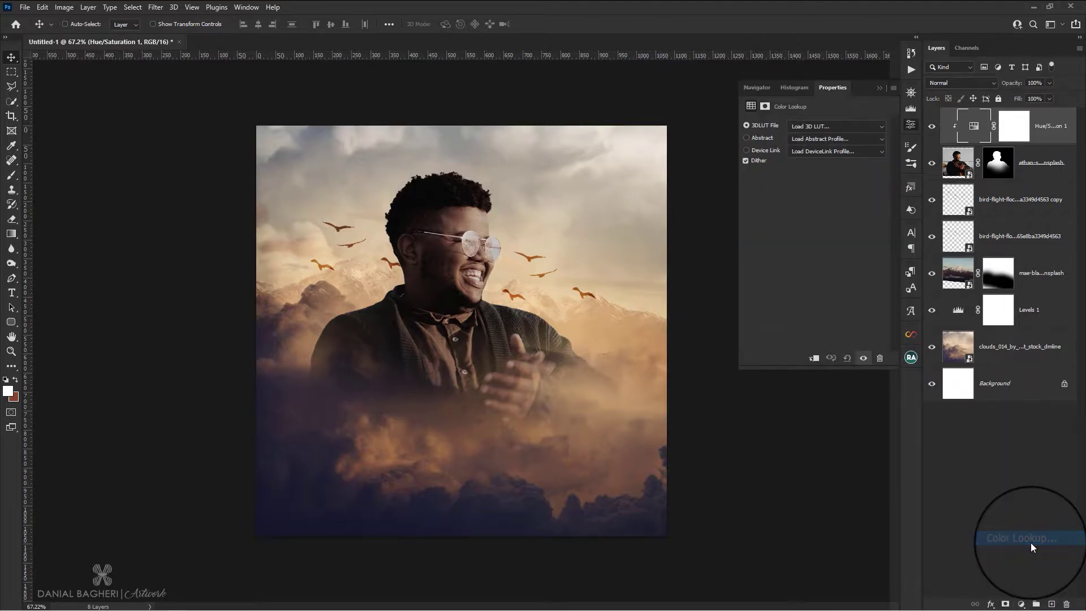
left_click(814, 127)
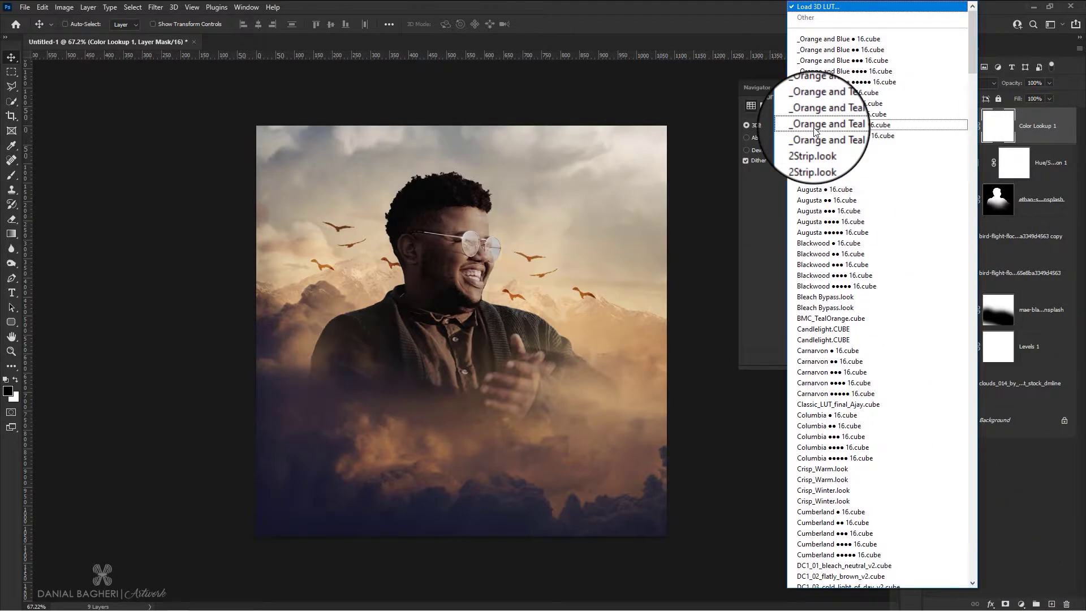
left_click(790, 7)
double_click(126, 102)
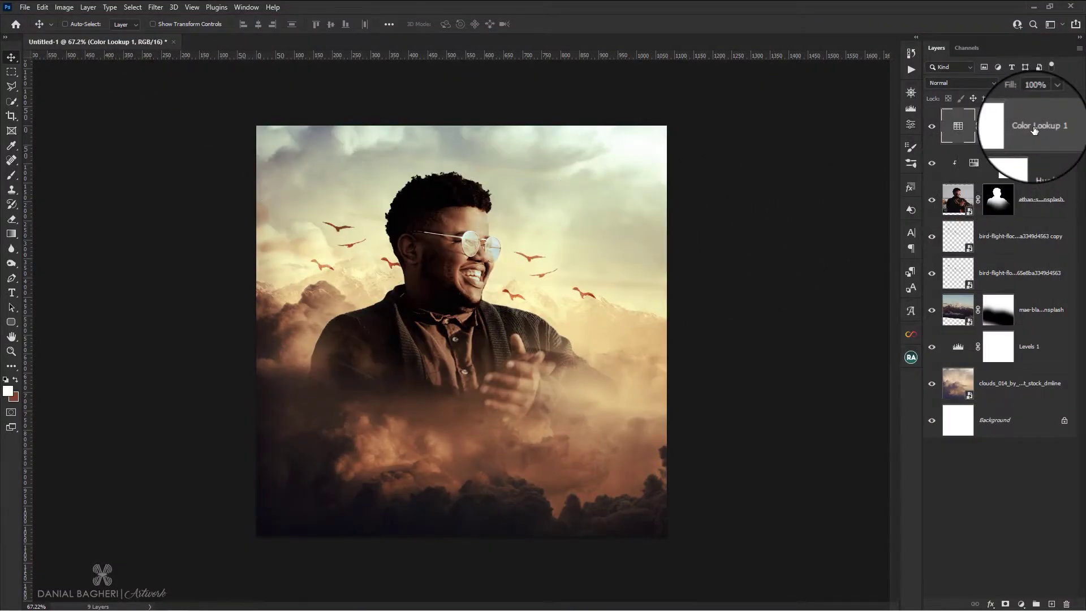
Add a Channel Mixer with Red output set to Red +98, Green -5, Blue -10 and Constant 2, and compare the image with and without it.
left_click(1022, 604)
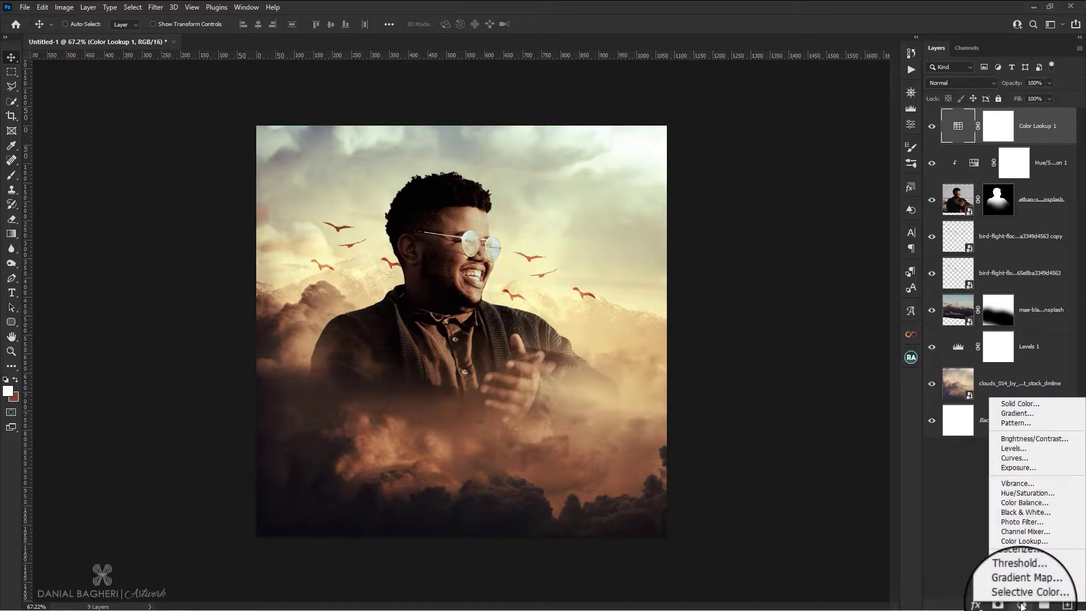
left_click(1029, 535)
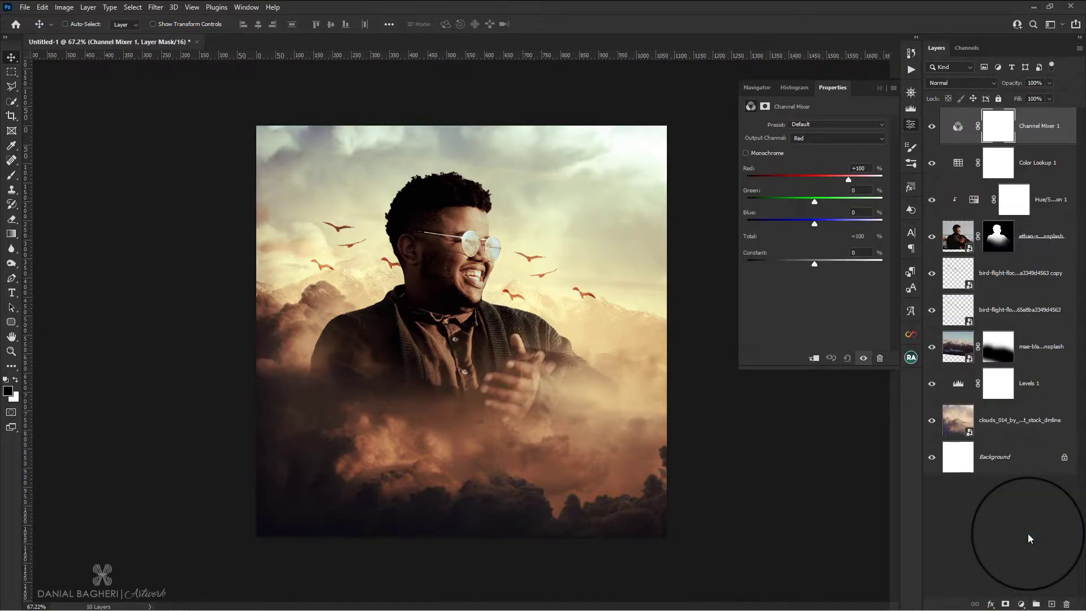
left_click(858, 168)
type("98")
left_click(839, 189)
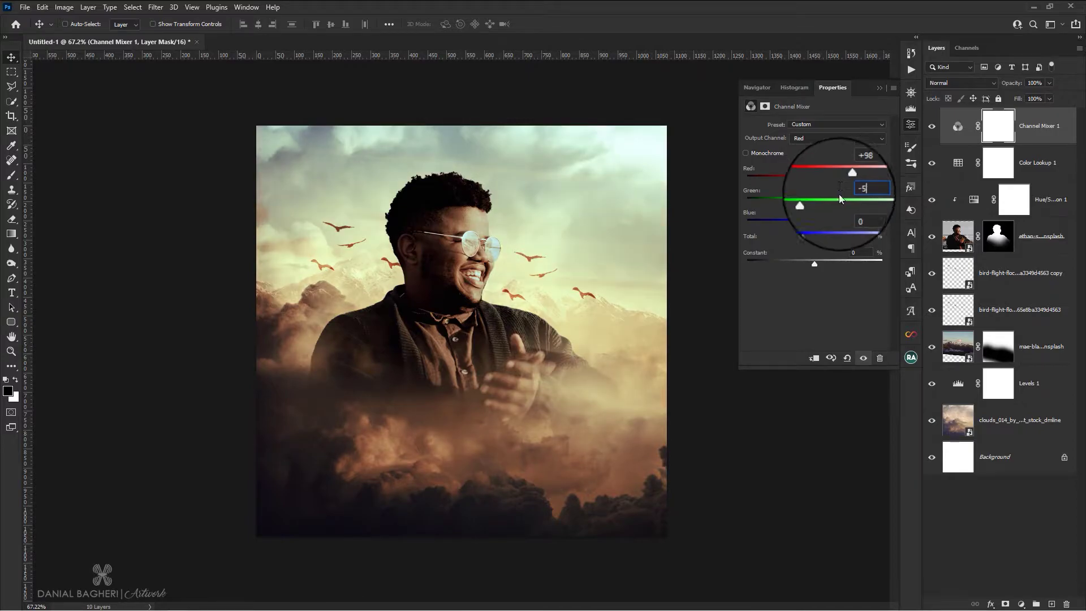
left_click(862, 209)
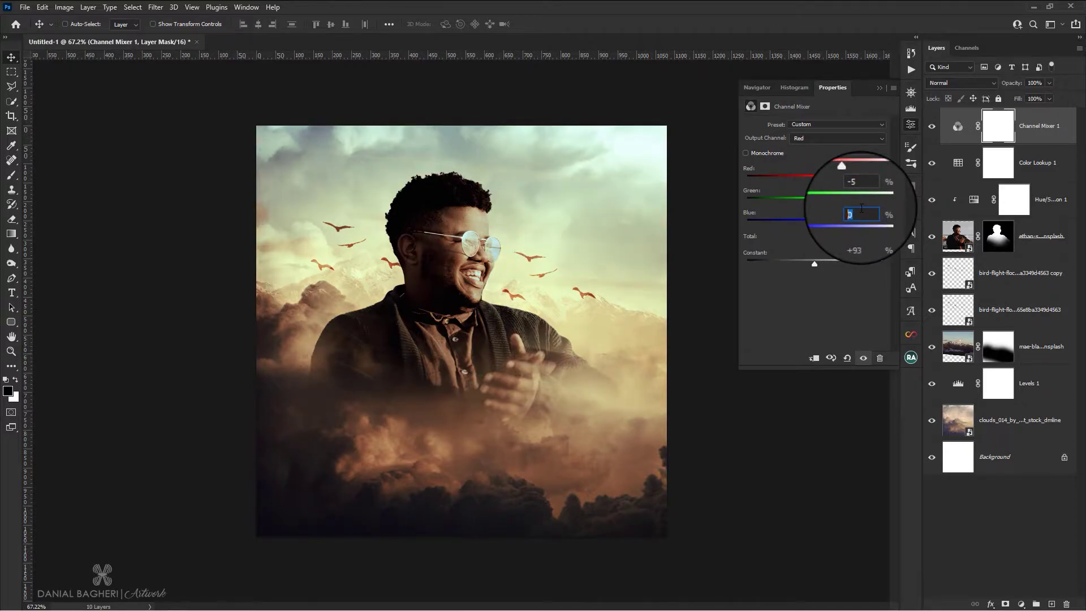
key("Tab")
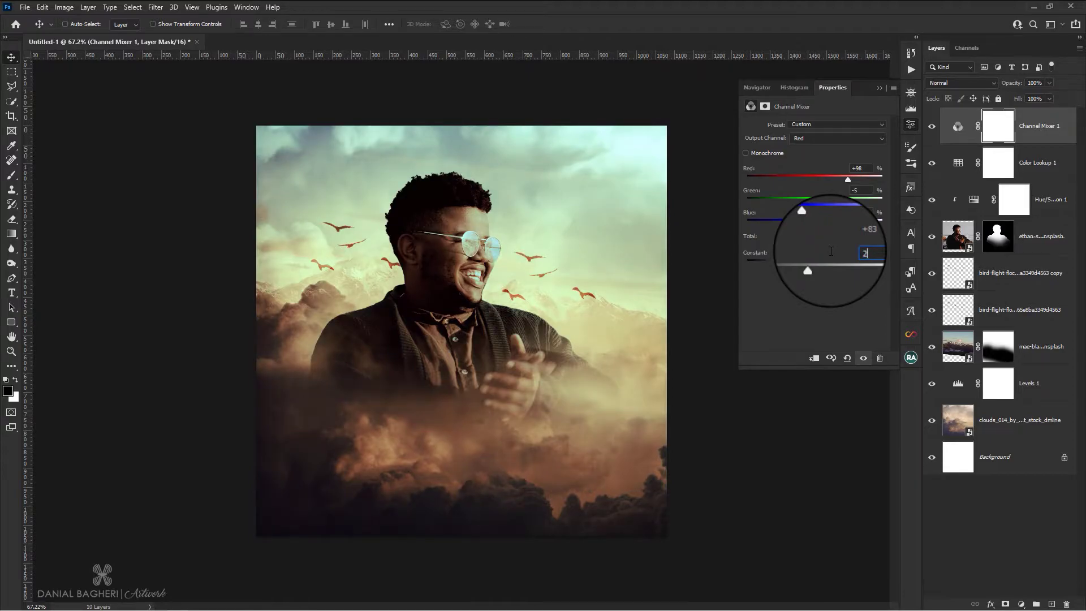
left_click(911, 124)
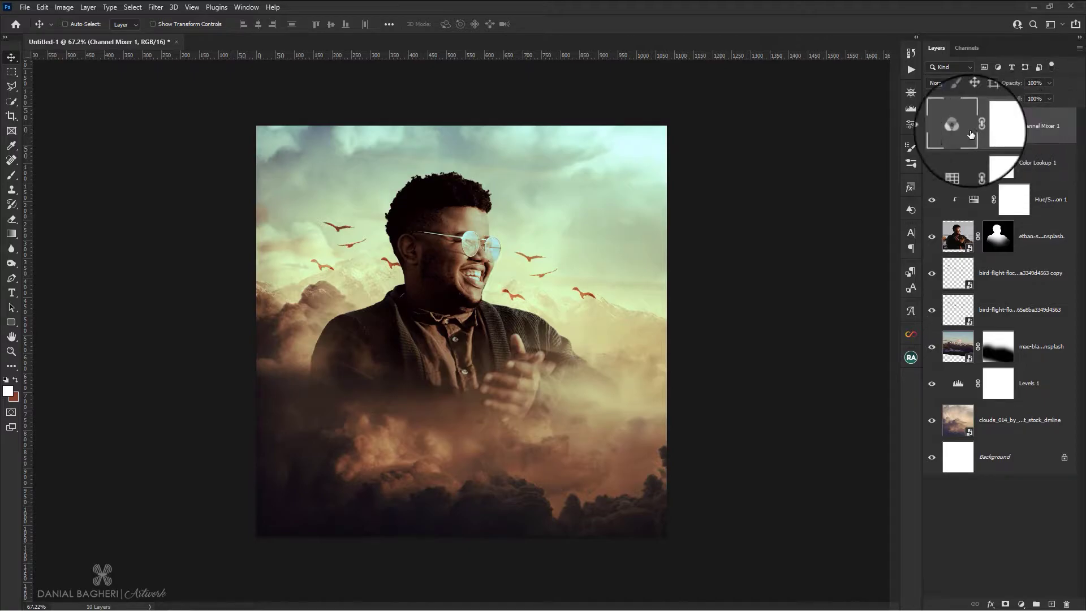
left_click(932, 127)
left_click(933, 127)
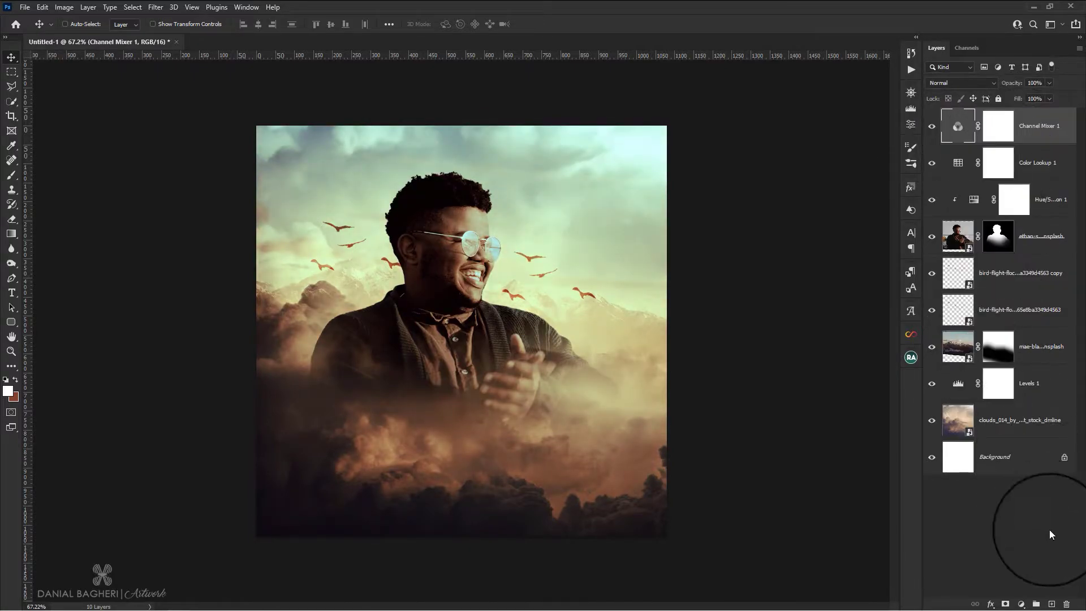
Add a Brightness/Contrast adjustment on top with brightness 9 and slightly increased contrast.
left_click(1025, 603)
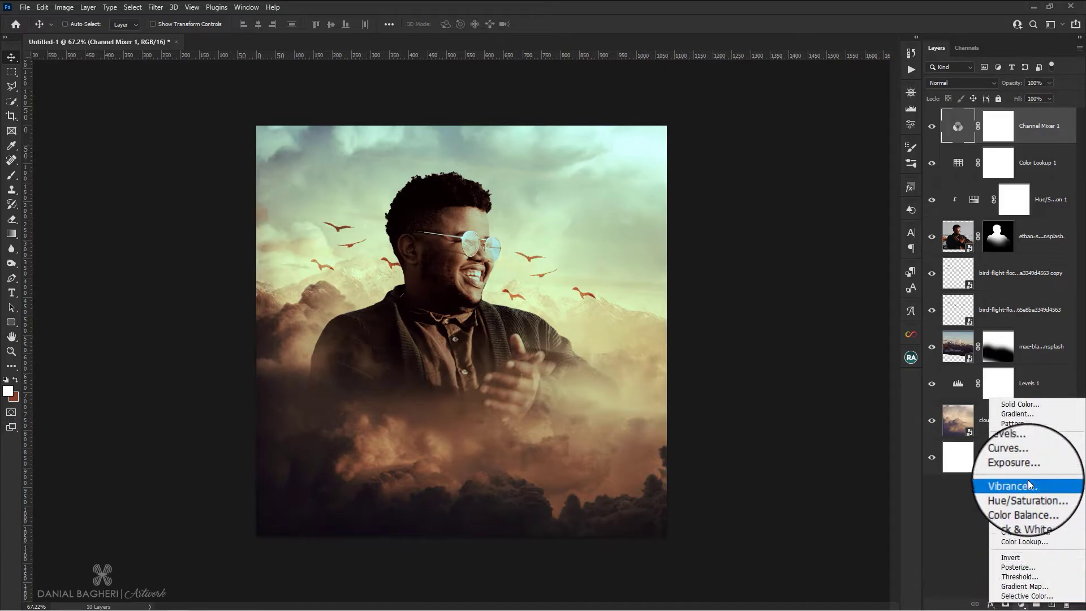
left_click(1030, 440)
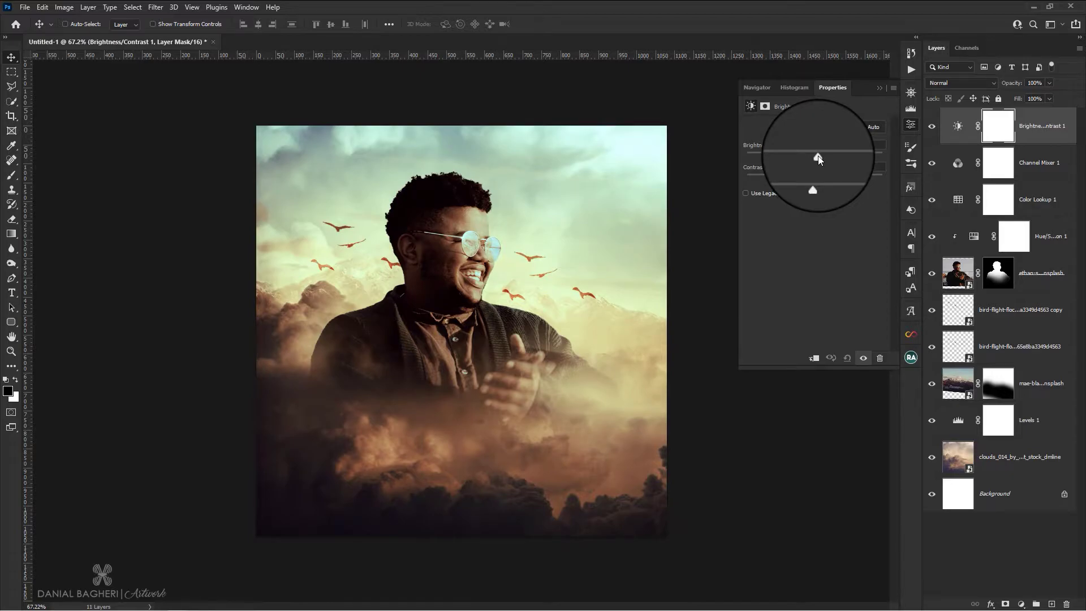
left_click_drag(814, 177, 821, 181)
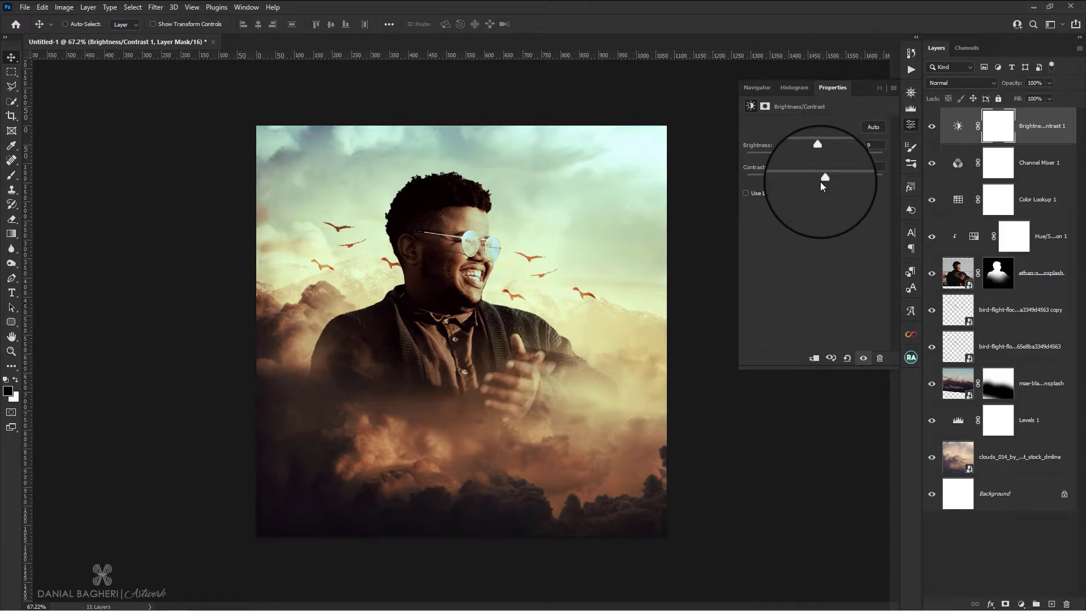
left_click(911, 127)
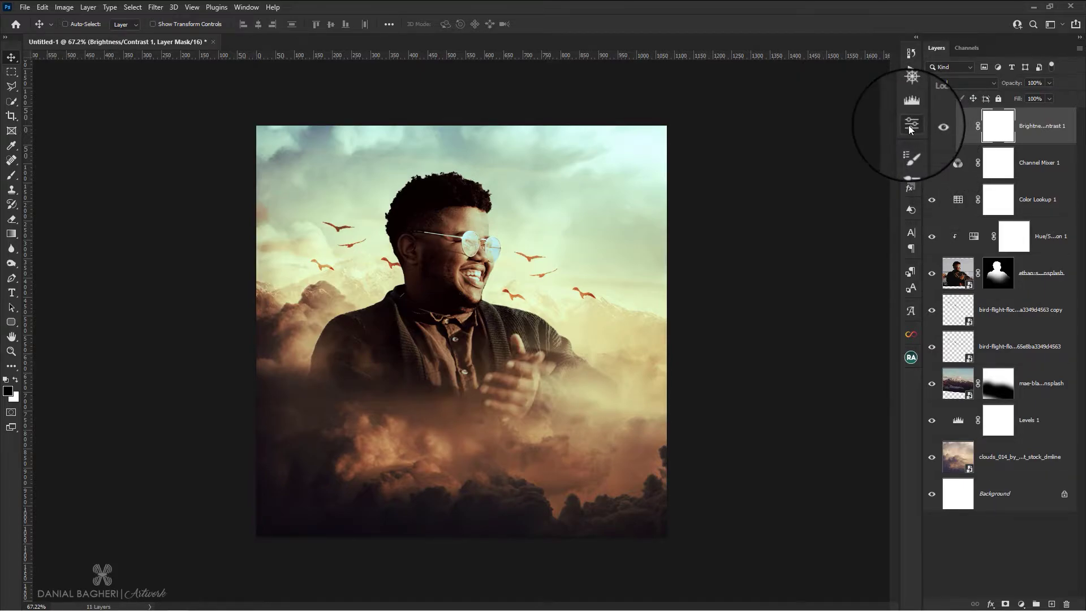
left_click(1010, 126)
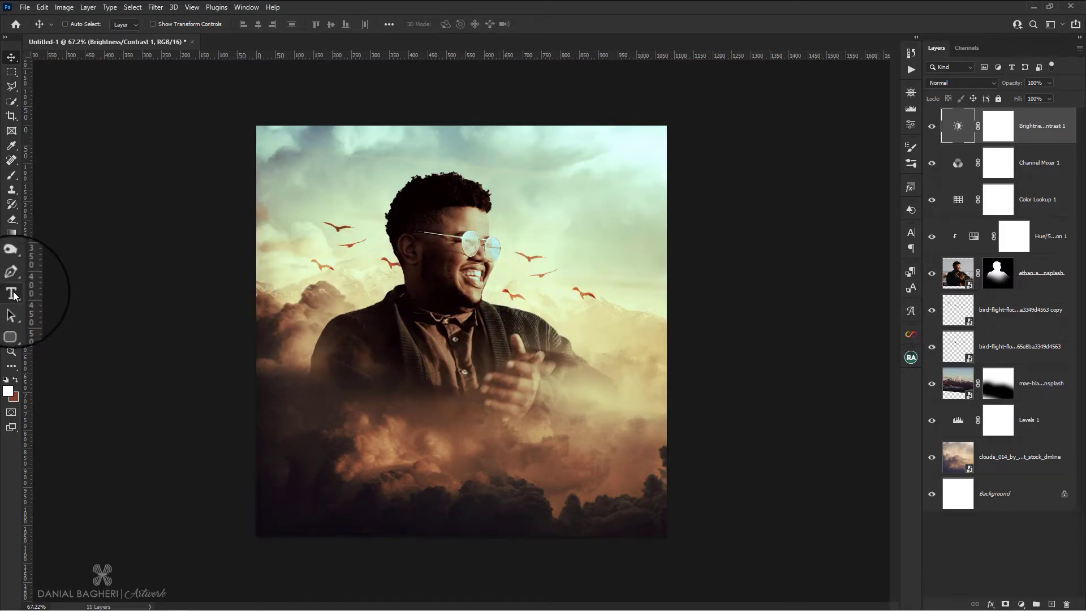
Add the white 22 pt text "always", centre it over the man's lower body, and set its blend mode to Overlay.
left_click(12, 292)
left_click(417, 421)
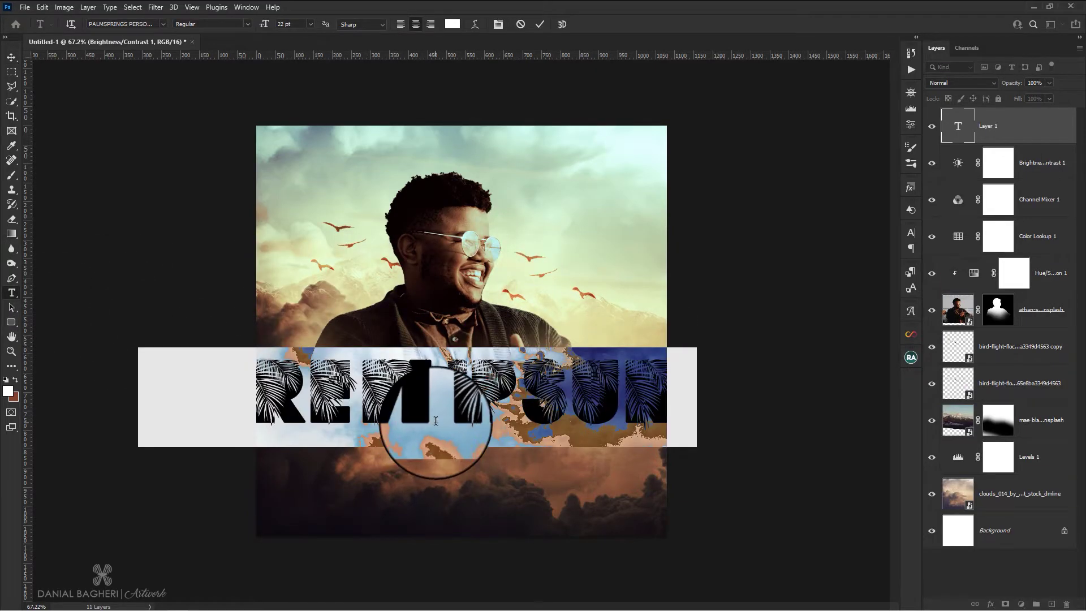
type("ALWAYS")
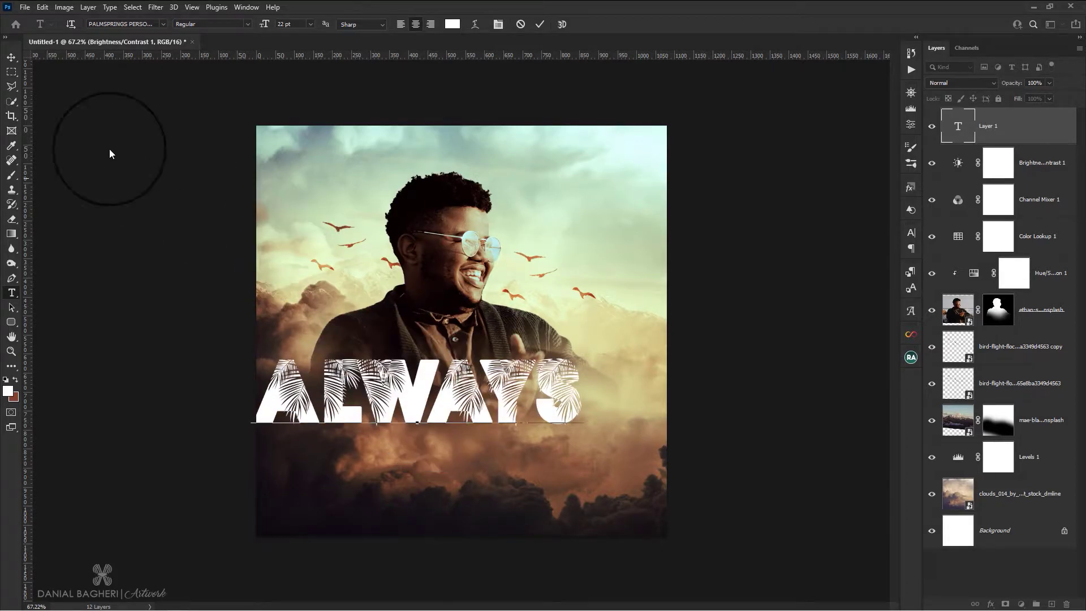
left_click(12, 57)
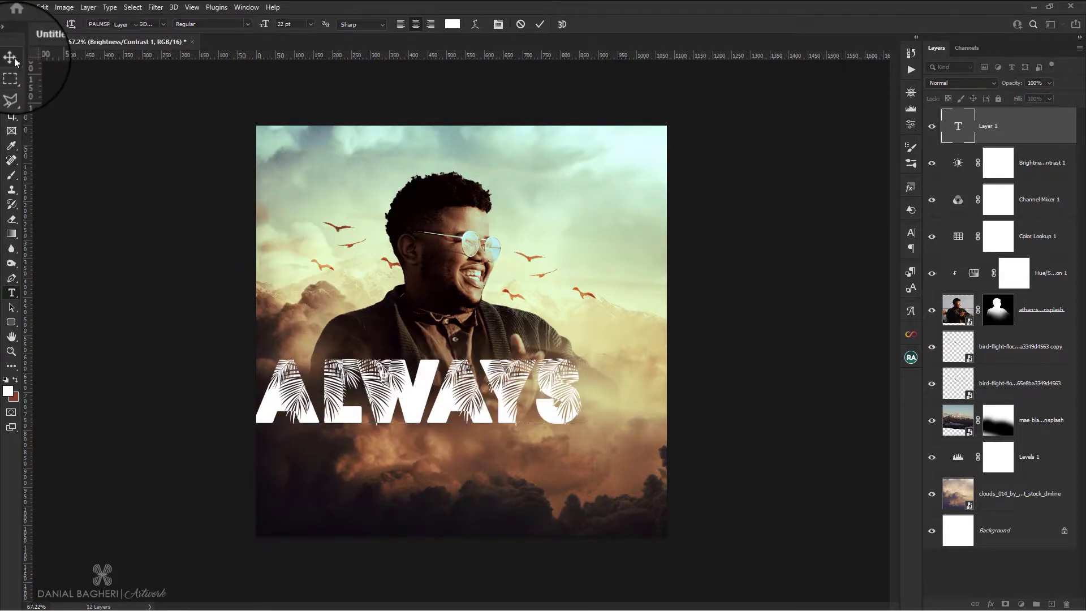
left_click_drag(523, 378, 567, 391)
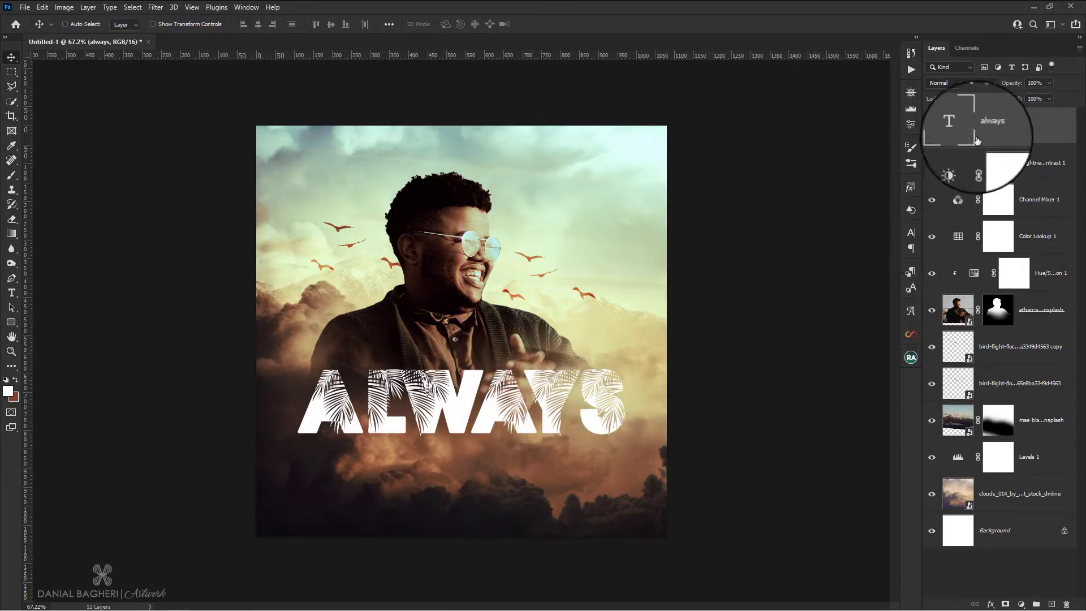
left_click(982, 83)
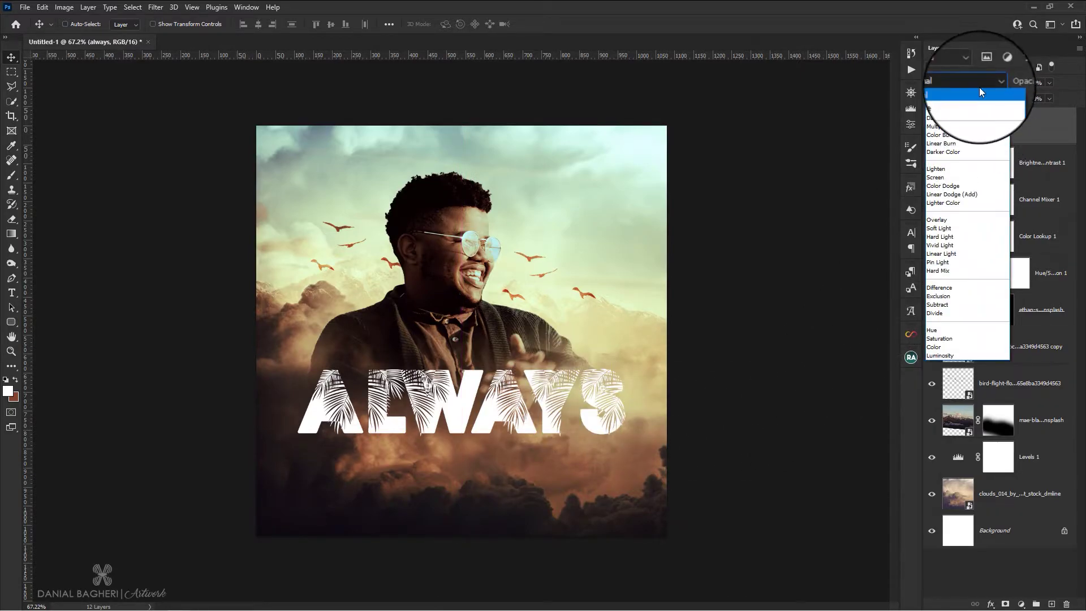
left_click(946, 223)
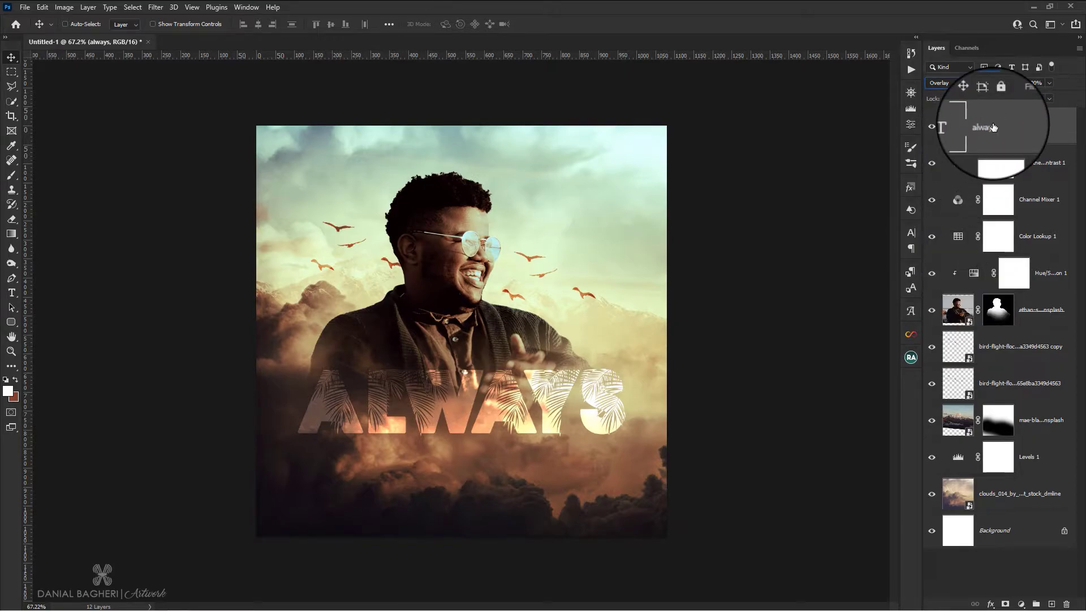
Add a black drop shadow to the "always" text with 75% opacity, 8 px distance and 0 px size.
left_click(990, 604)
left_click(1013, 593)
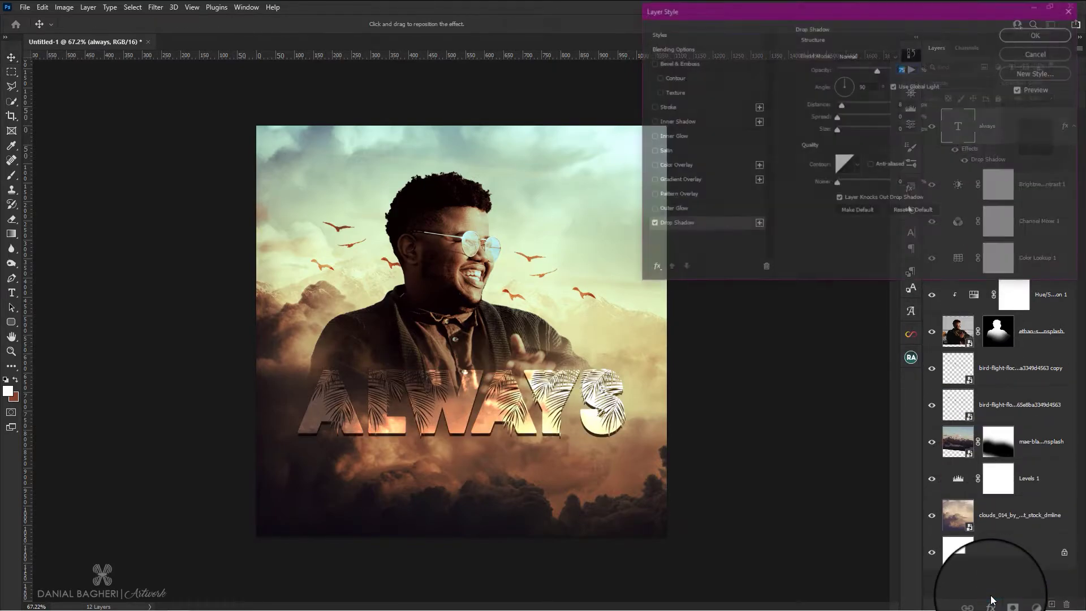
key("Tab")
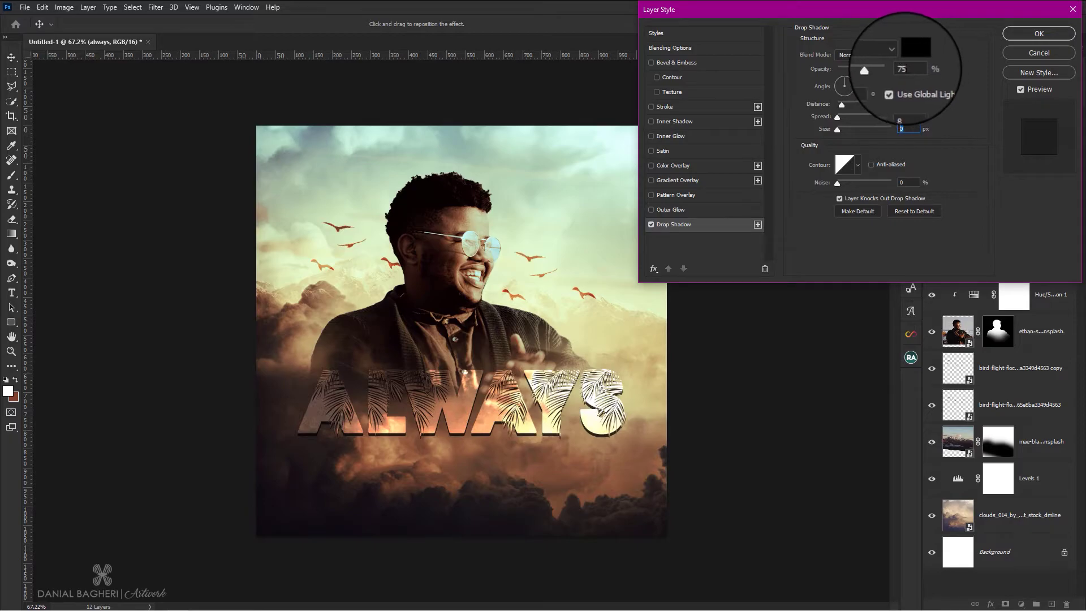
left_click(1015, 35)
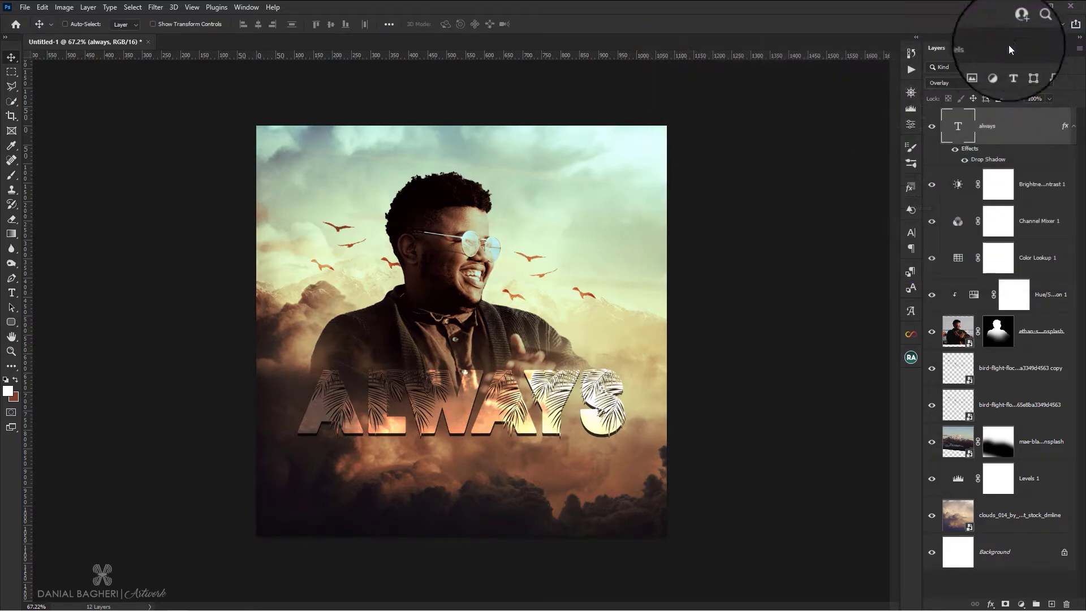
Add a new text layer reading "BE HAPPY" over the man, with a space between the two words.
left_click(11, 292)
left_click(470, 241)
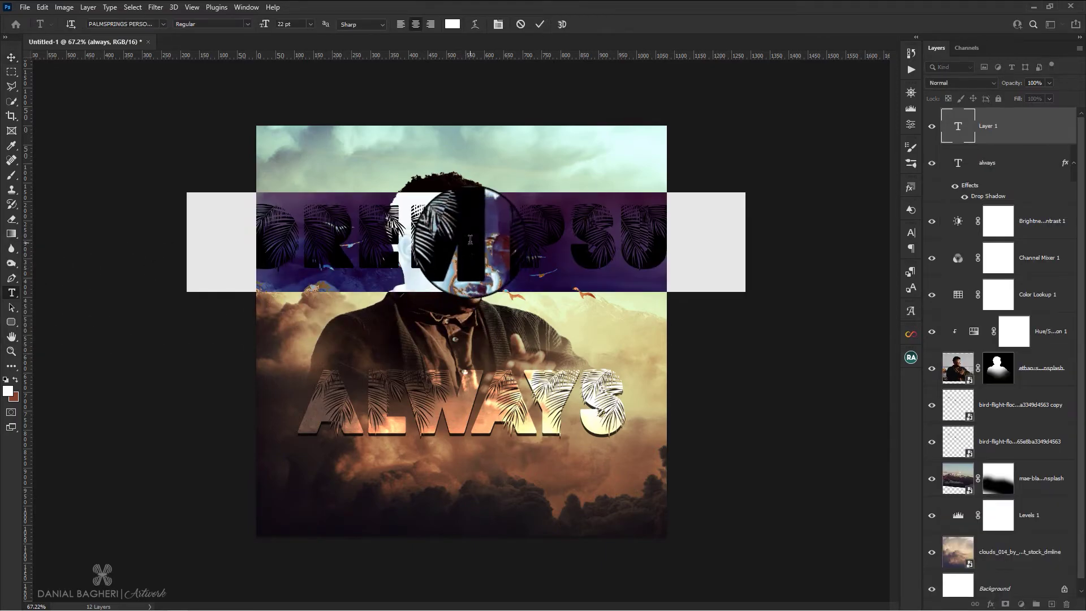
key("BackSpace")
type("BE HAPPY")
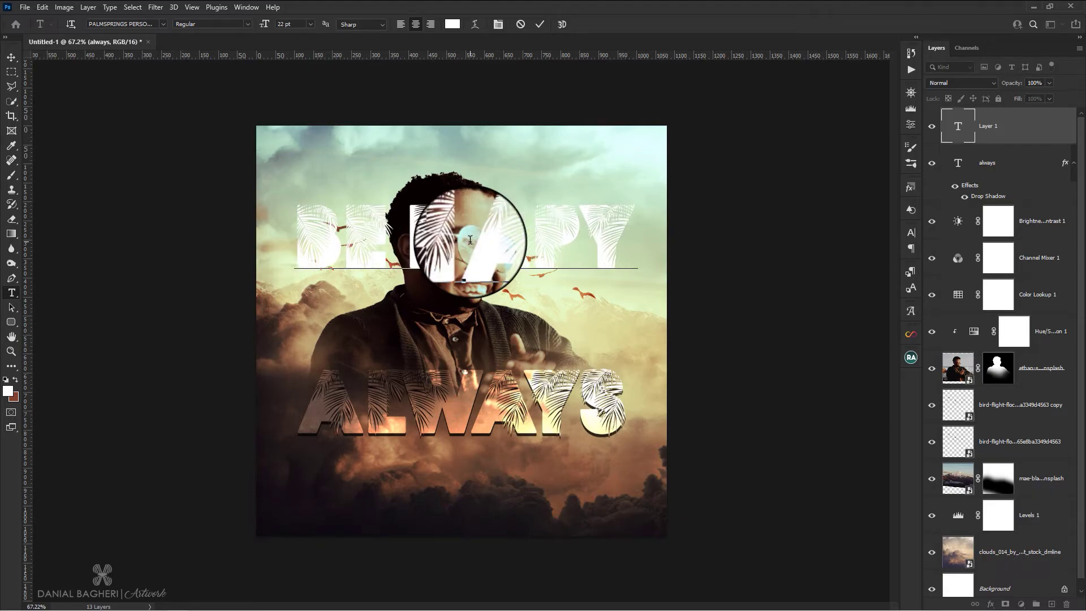
left_click(532, 223)
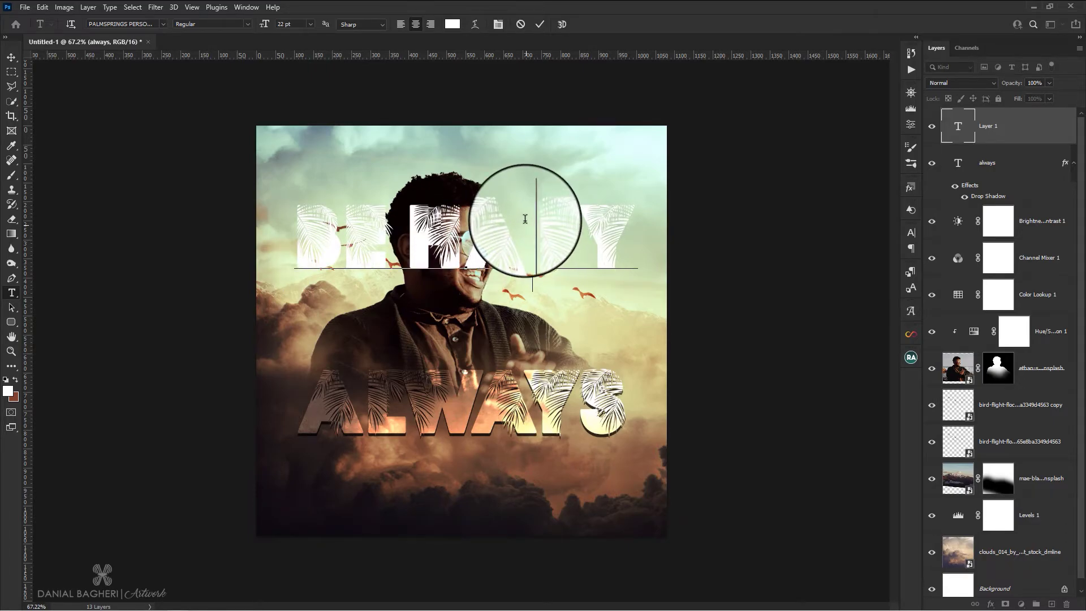
Format the whole "be happy" text in the Aquire font at 6 pt, with 360 tracking and faux italic.
key("ctrl+a")
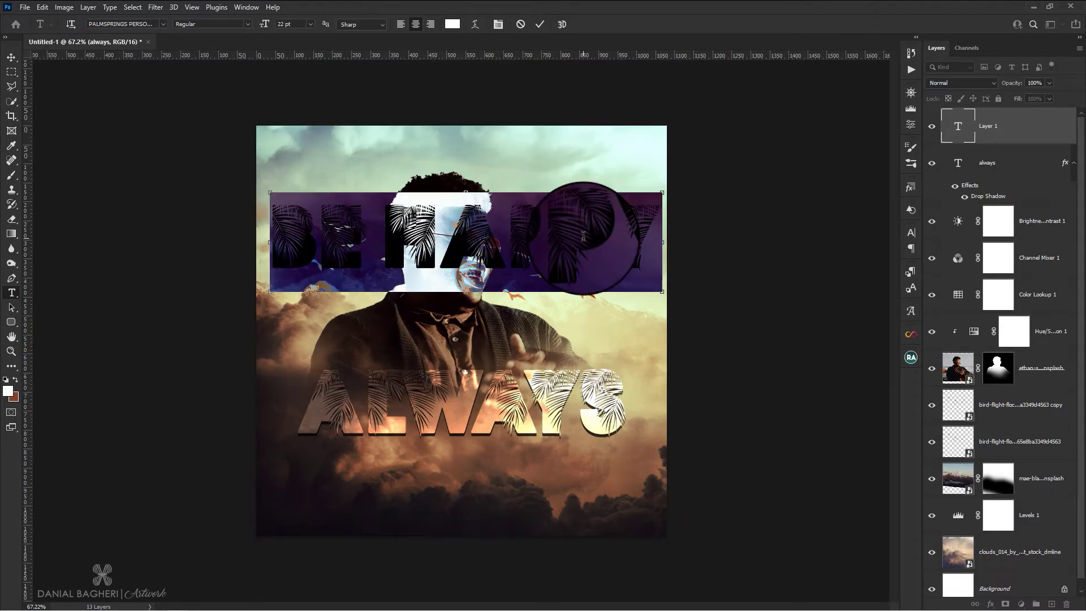
left_click(911, 233)
left_click(845, 252)
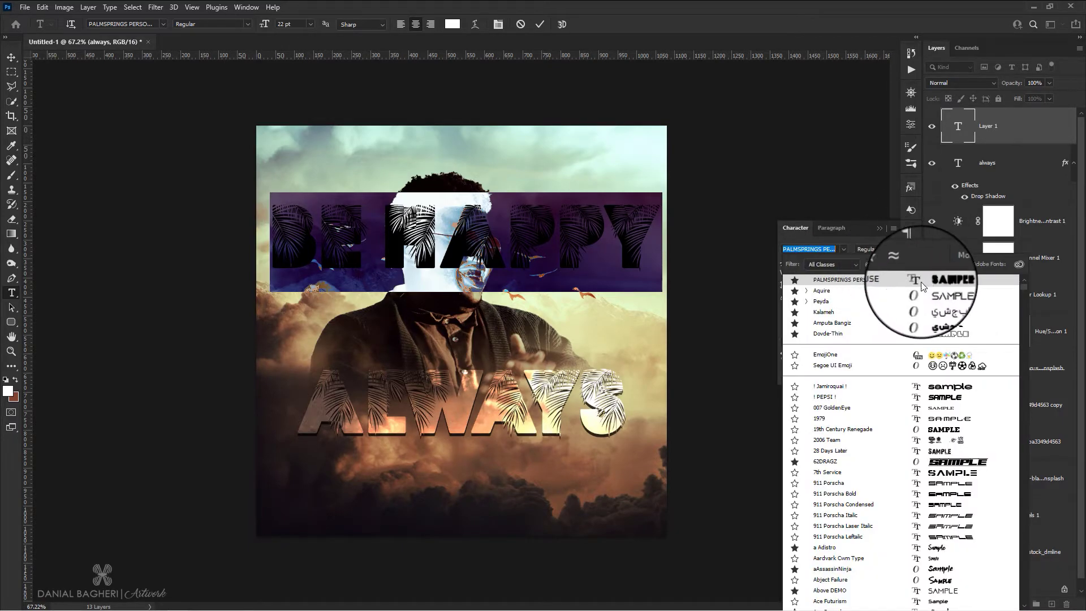
left_click(935, 290)
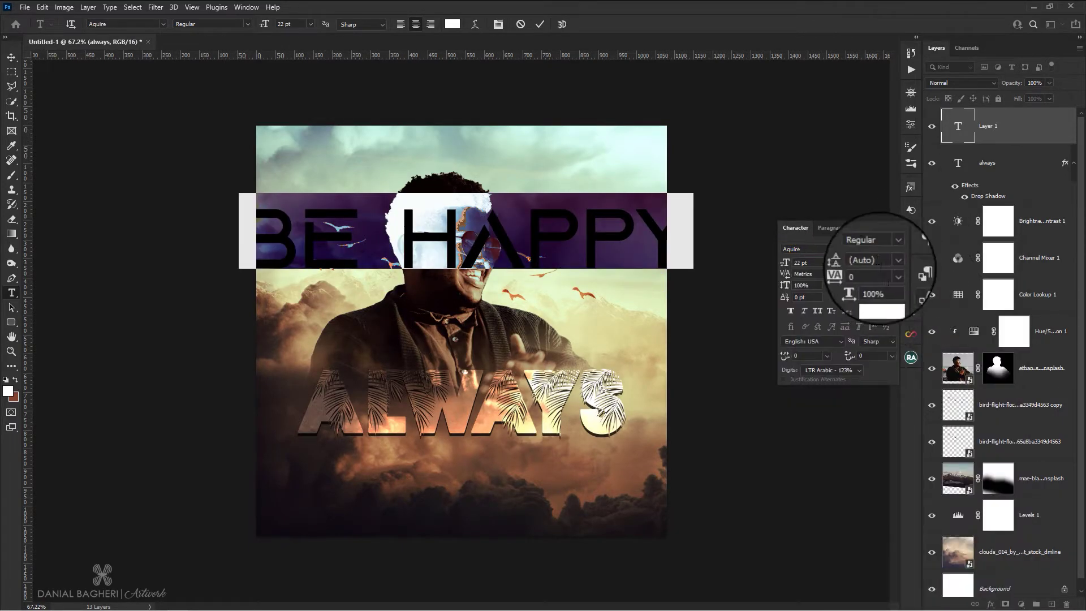
left_click_drag(785, 264, 781, 264)
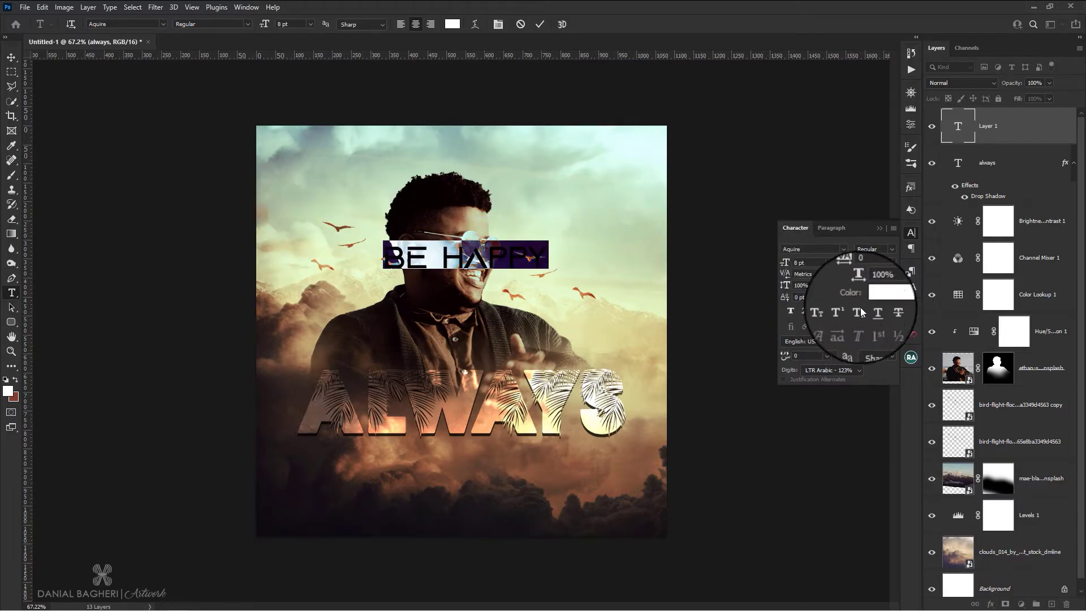
left_click_drag(850, 274, 874, 275)
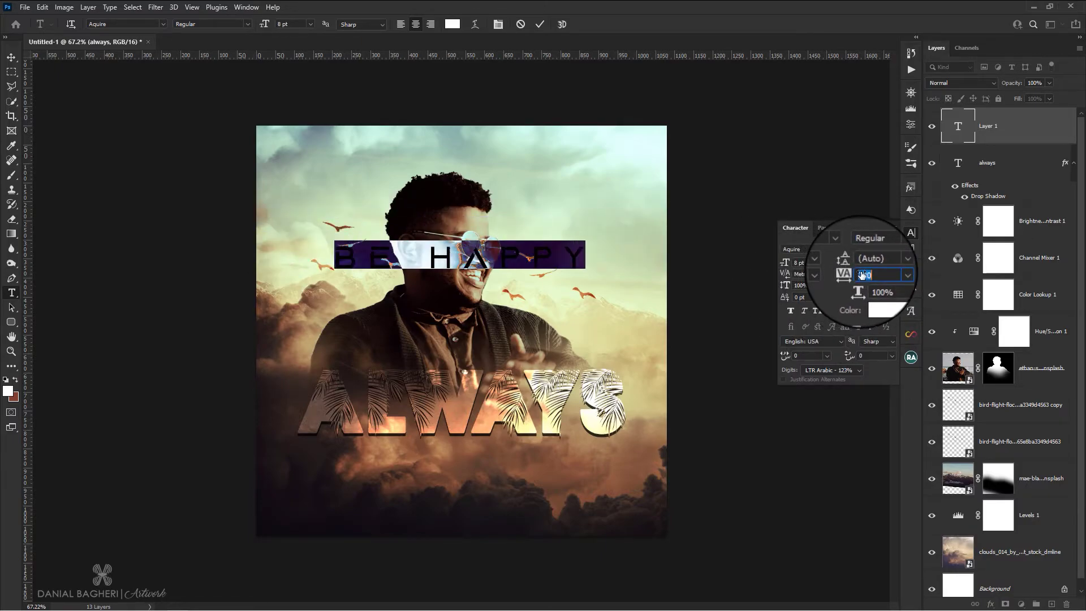
left_click_drag(790, 263, 793, 264)
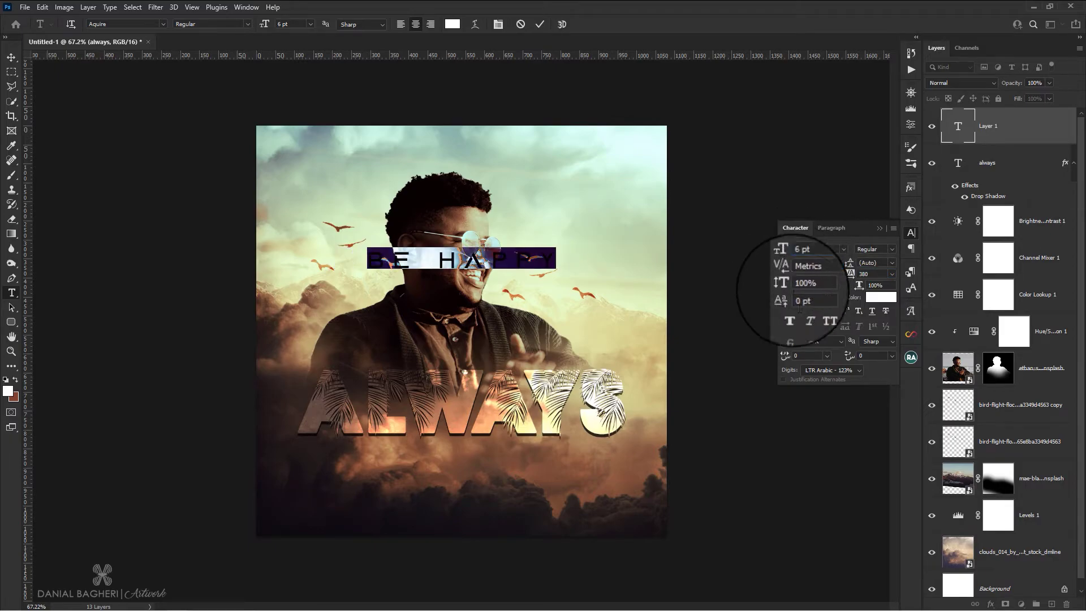
left_click(911, 233)
Place the "be happy" text just beneath ALWAYS, widen its tracking to 1080 and centre it under the title.
left_click(15, 56)
left_click_drag(486, 256, 503, 442)
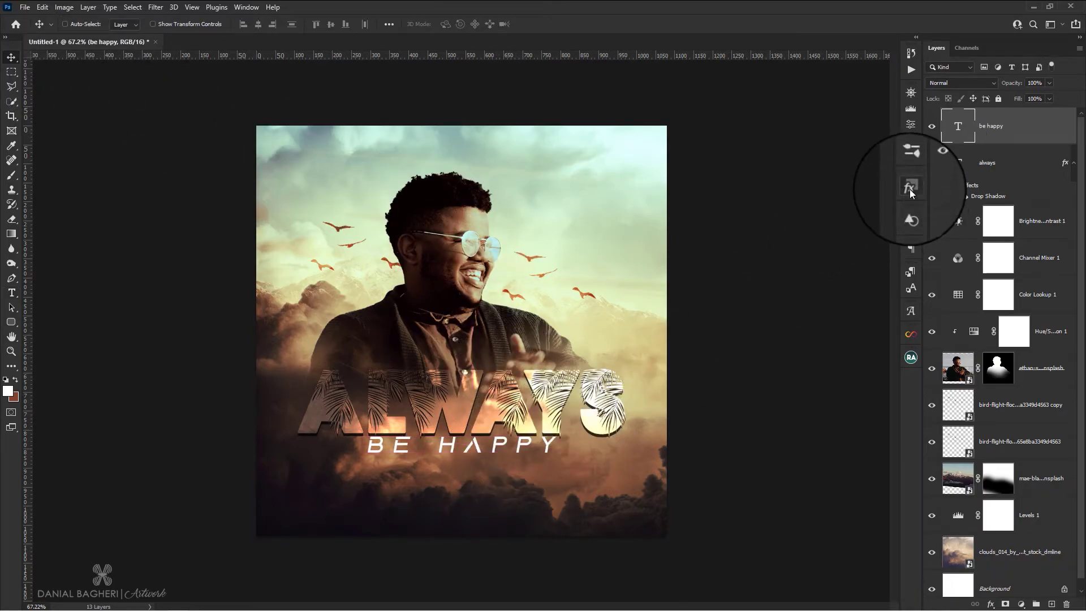
left_click(911, 234)
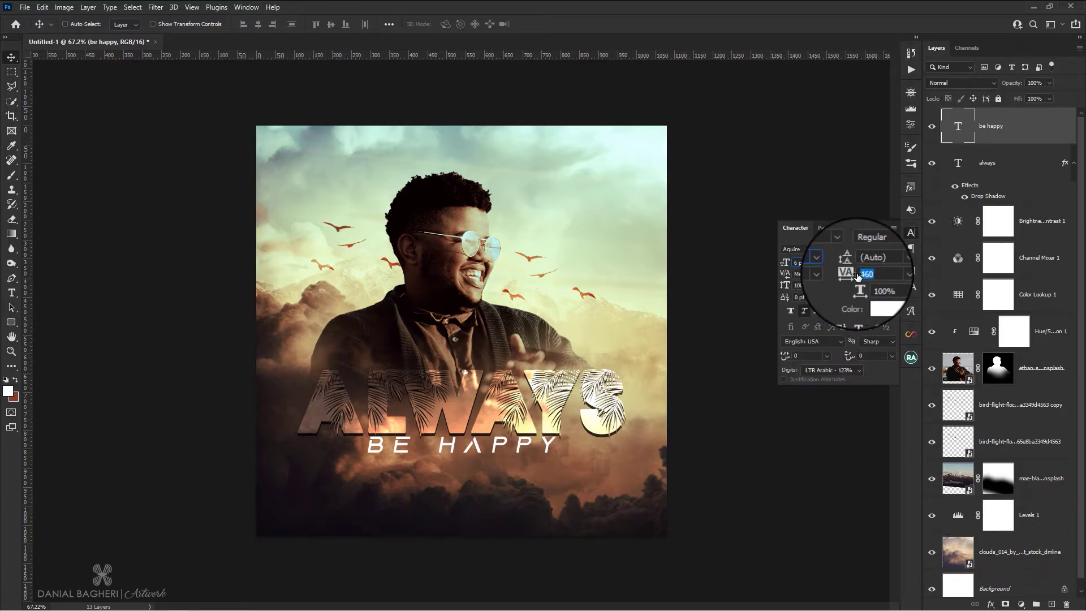
left_click_drag(852, 276, 874, 275)
type("1080")
key("Return")
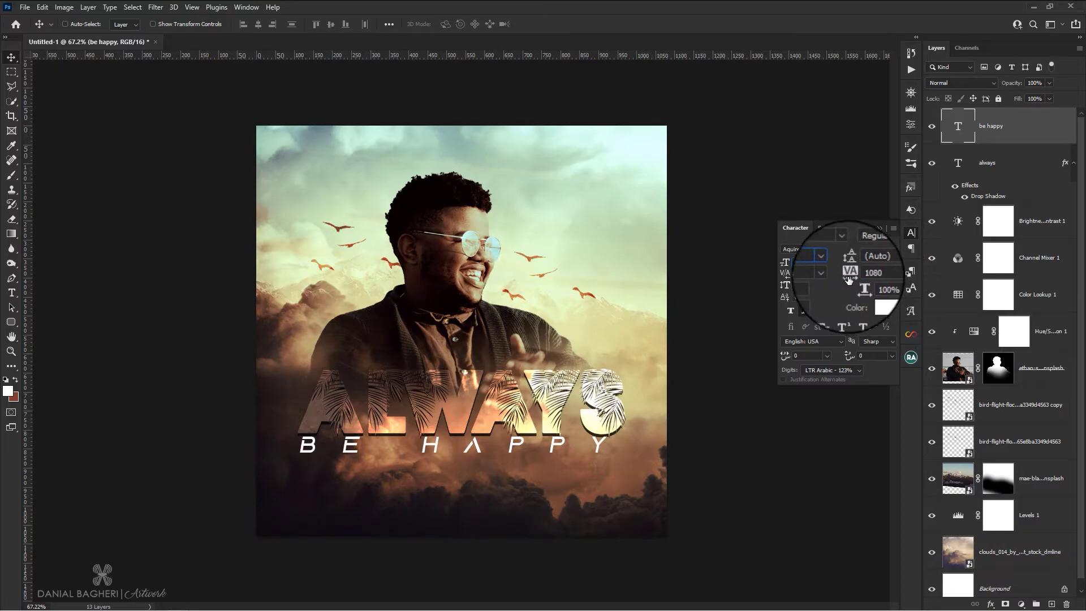
left_click(540, 442)
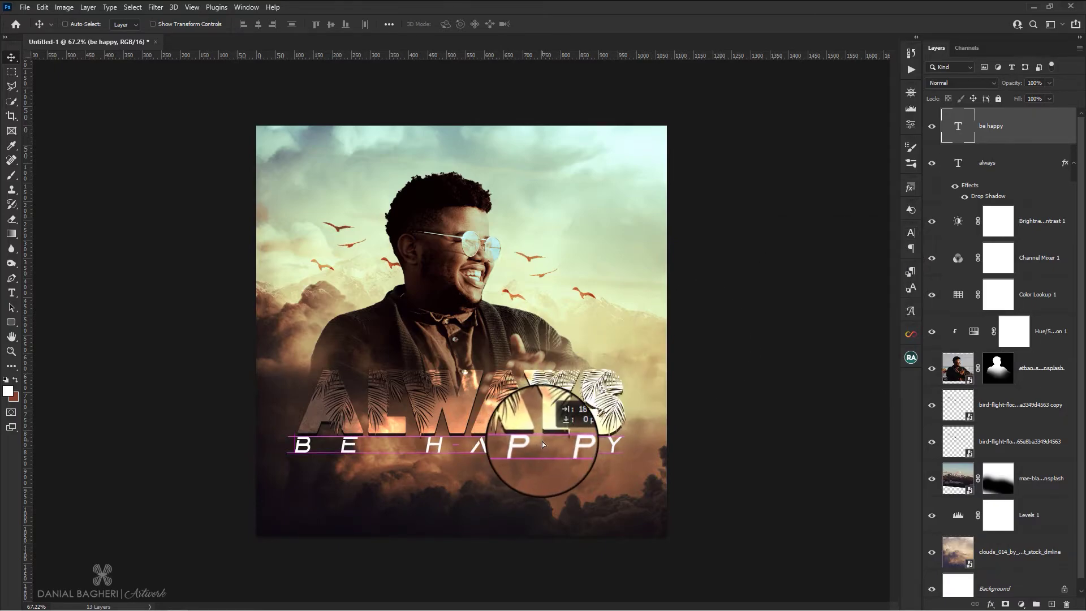
Add a drop shadow to the "be happy" text with 75% opacity and 4 px distance.
left_click(988, 604)
left_click(1013, 589)
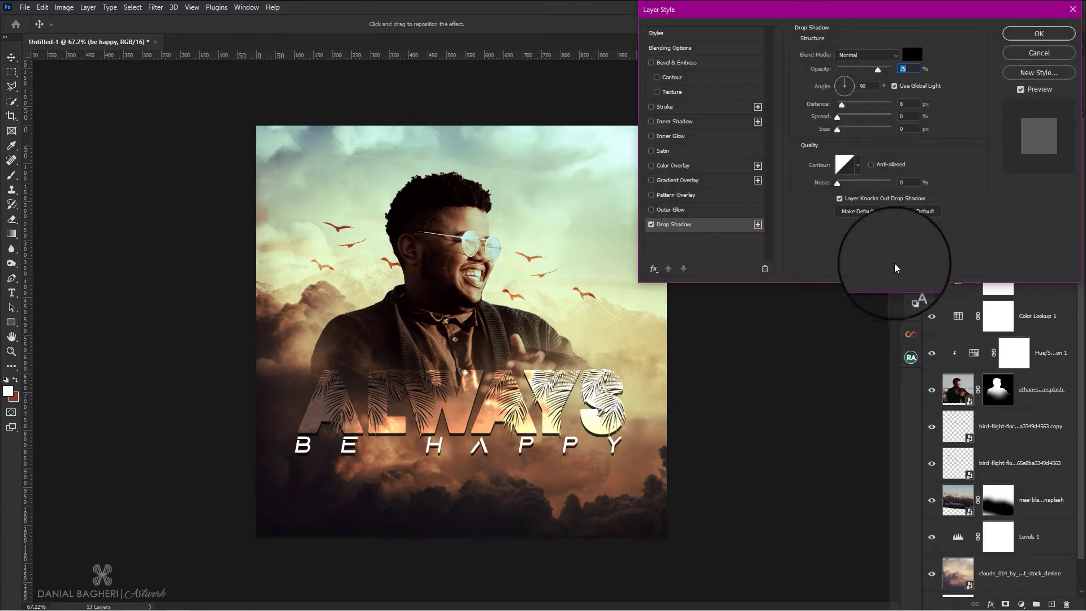
left_click_drag(840, 107, 839, 106)
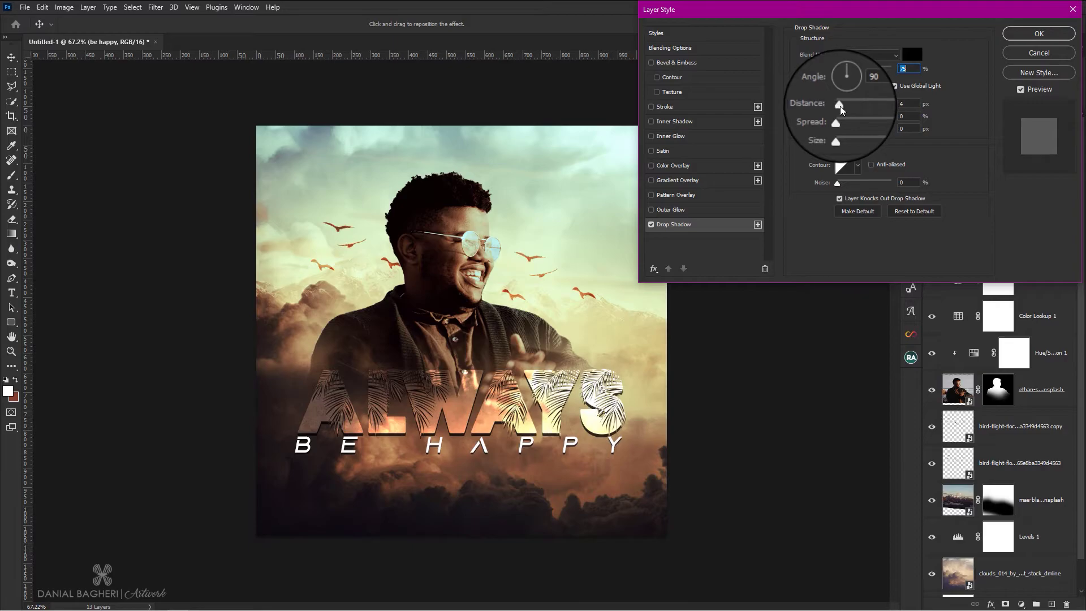
left_click(1043, 34)
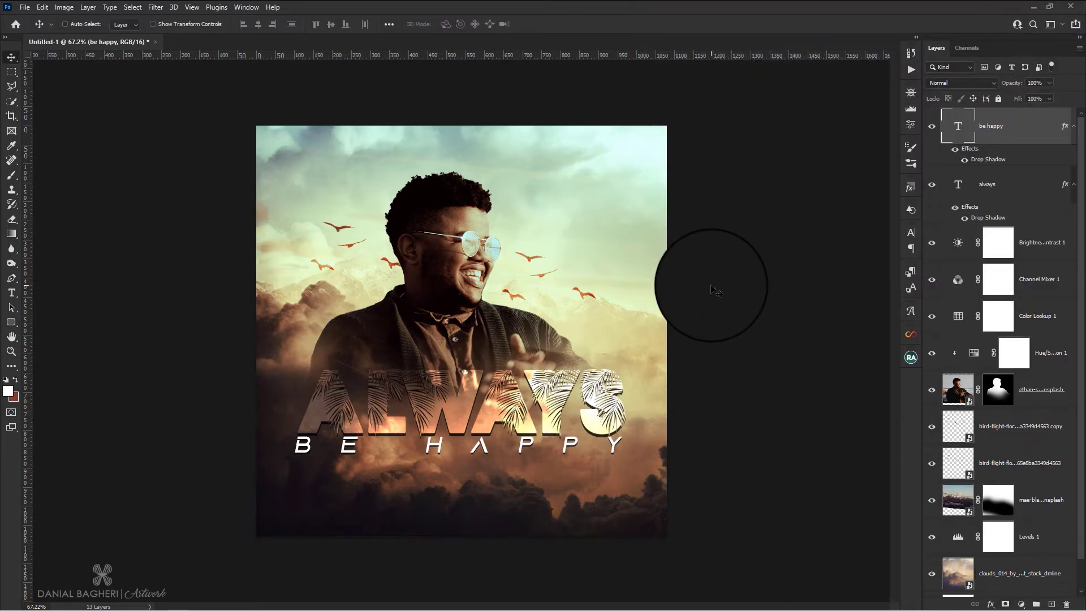
Add a Hue/Saturation adjustment directly above the Brightness/Contrast layer and slightly raise the saturation.
left_click(999, 242)
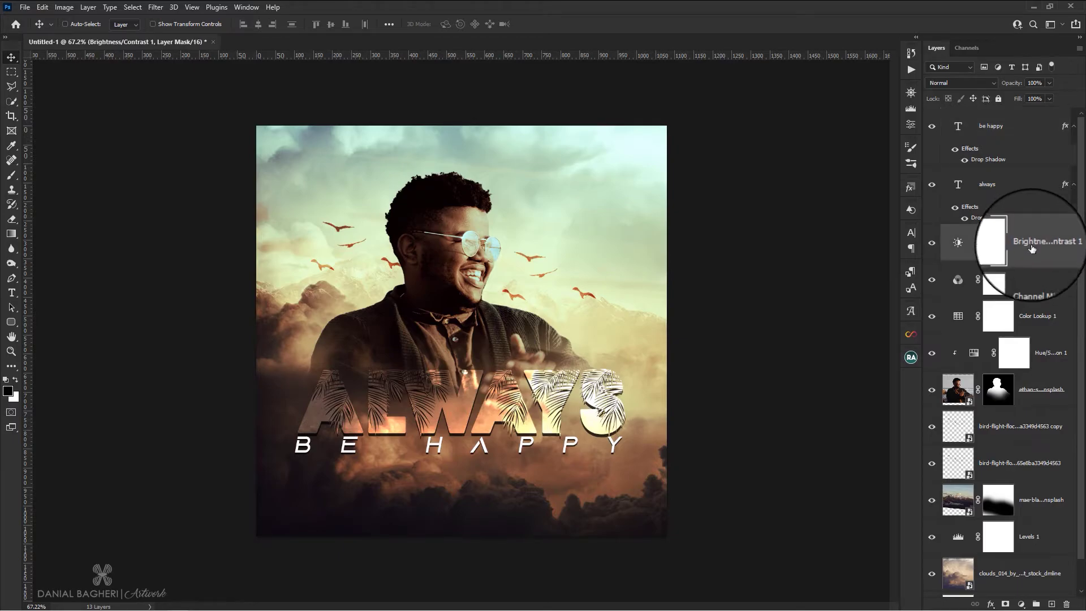
left_click(1022, 604)
left_click(1034, 491)
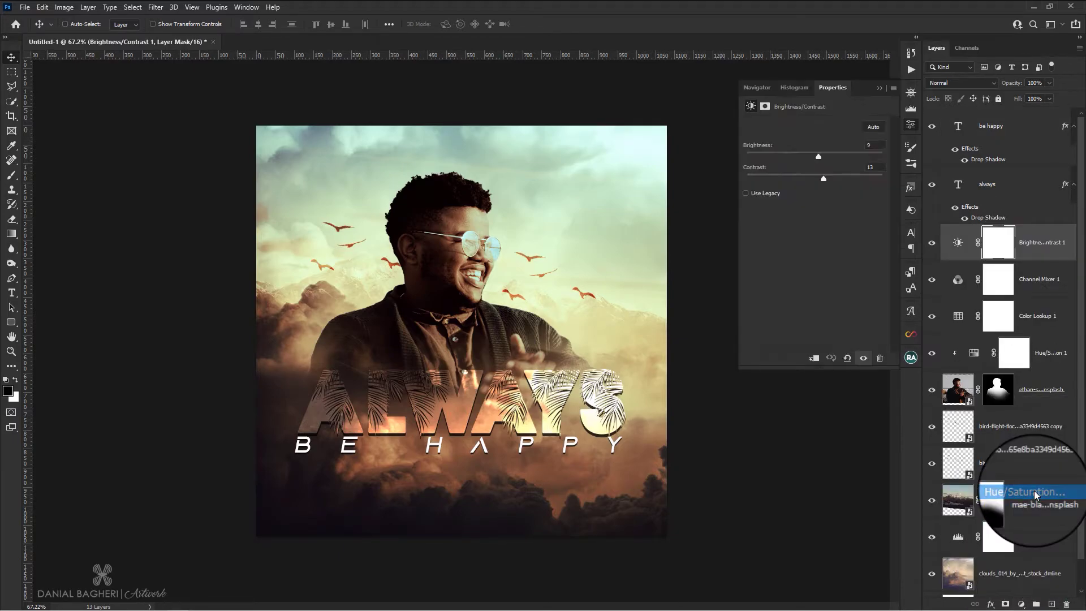
left_click_drag(815, 190, 826, 187)
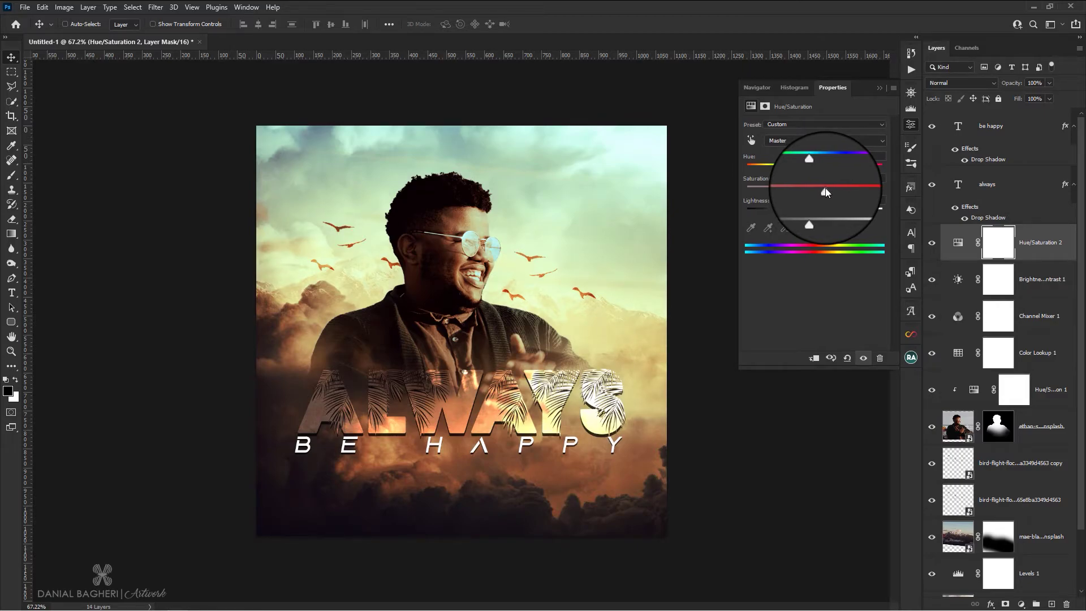
left_click(911, 124)
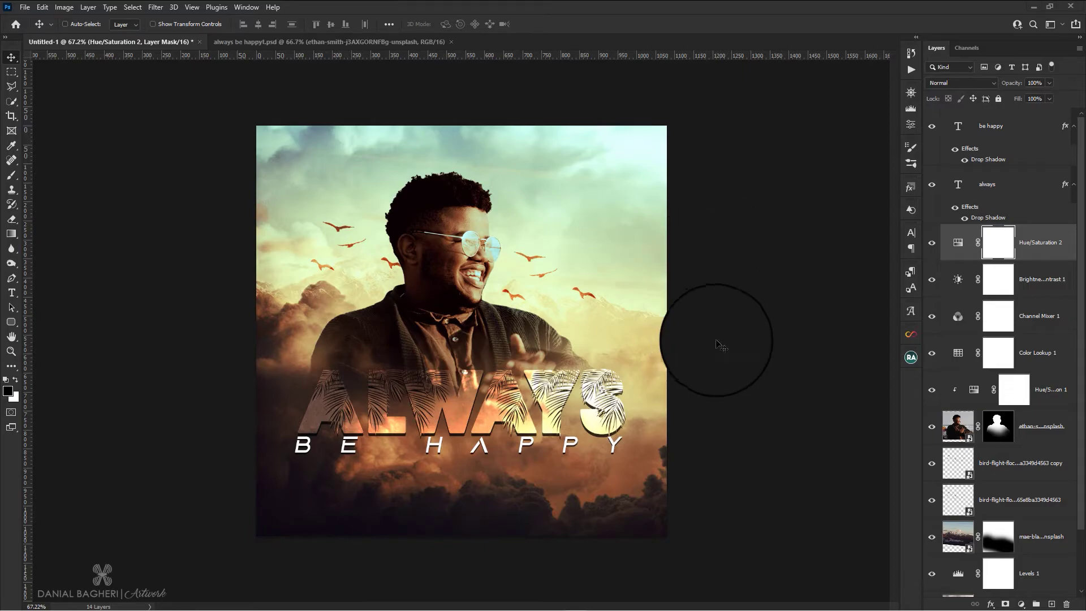
Enlarge the clouds layer proportionally to about 18.77%, keeping its upper edge in place and extending it below the canvas.
scroll(1007, 350, "down", 2)
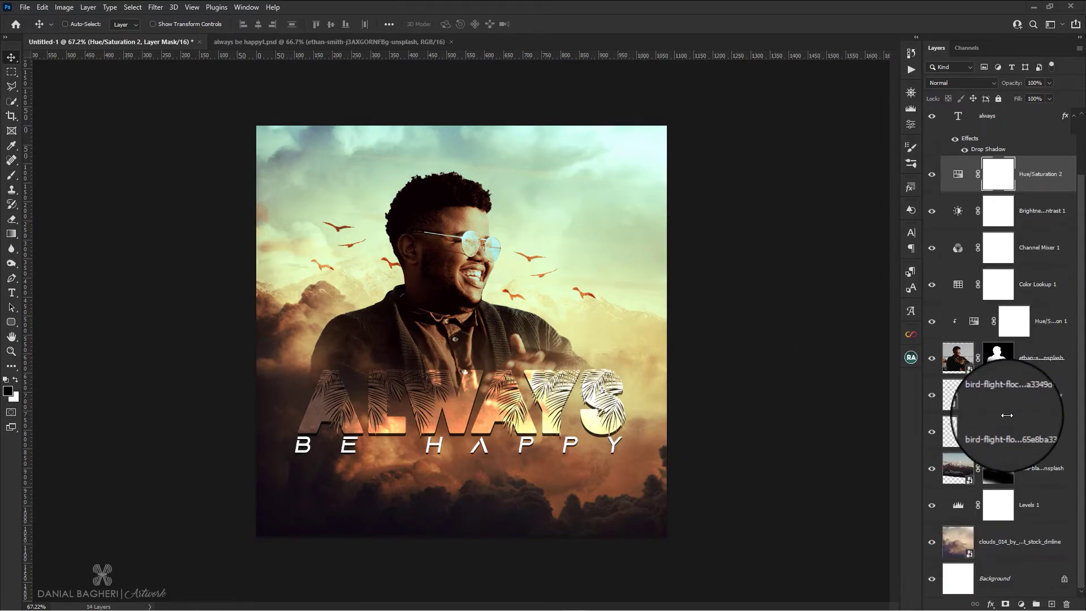
left_click(996, 546)
key("ctrl+t")
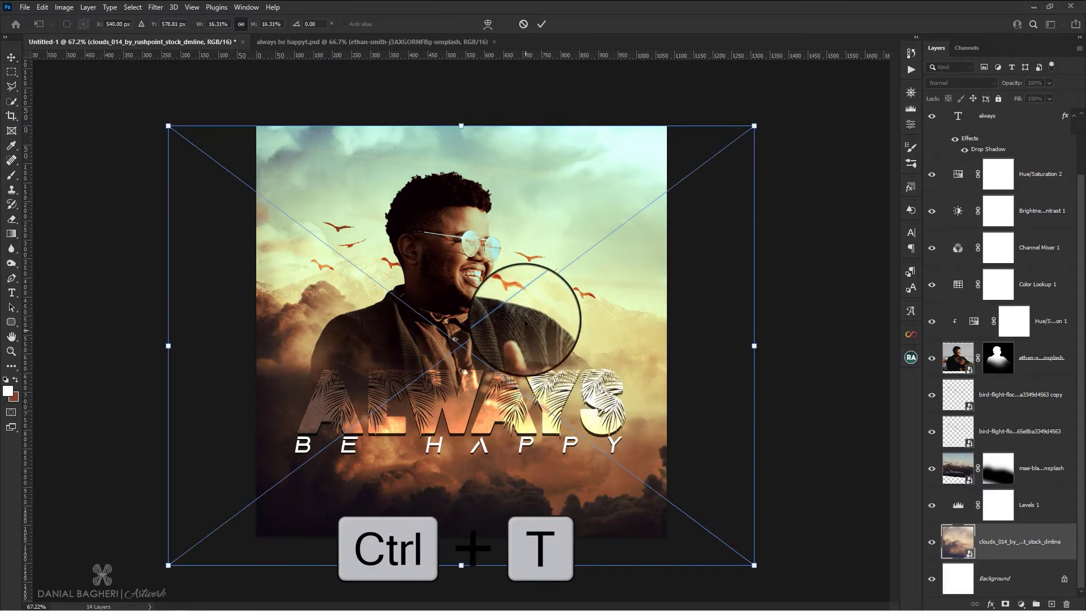
key("ctrl+0")
left_click_drag(459, 525, 442, 581)
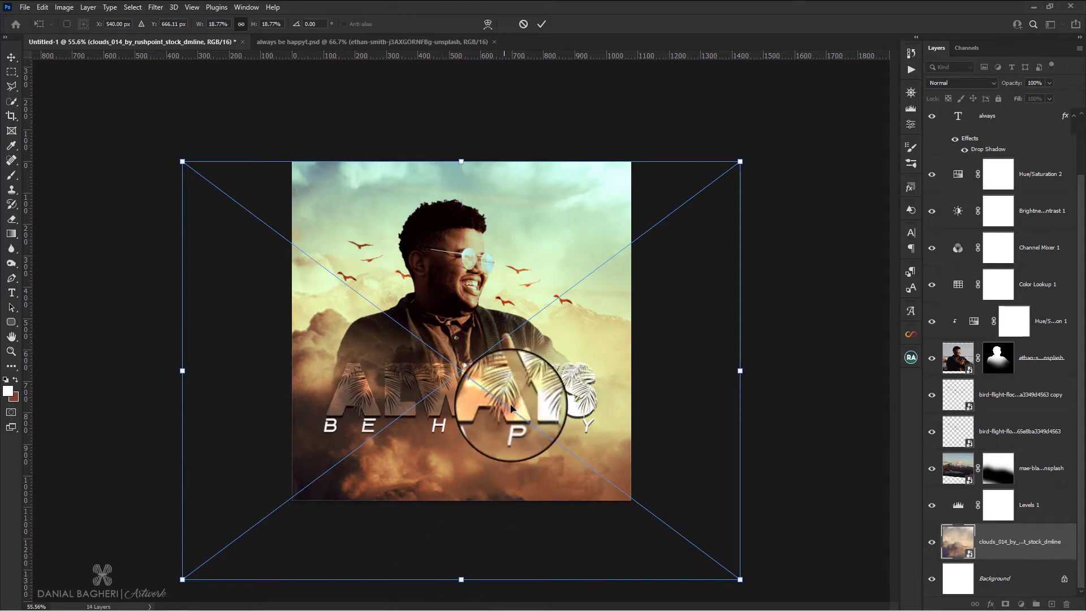
left_click(543, 24)
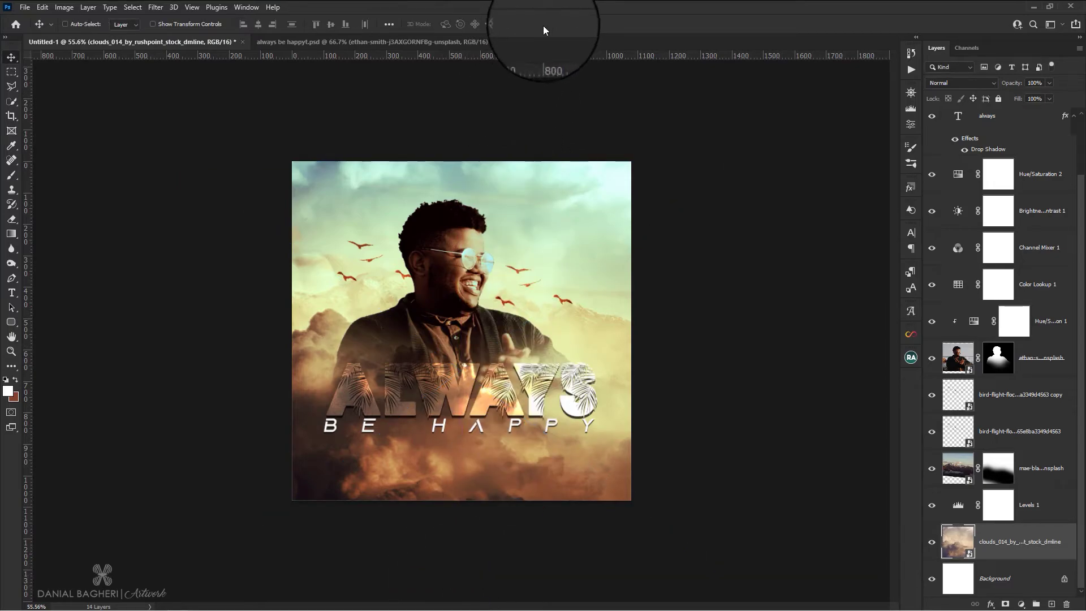
Stamp all visible layers into a new merged layer above the "be happy" text.
left_click(1003, 245)
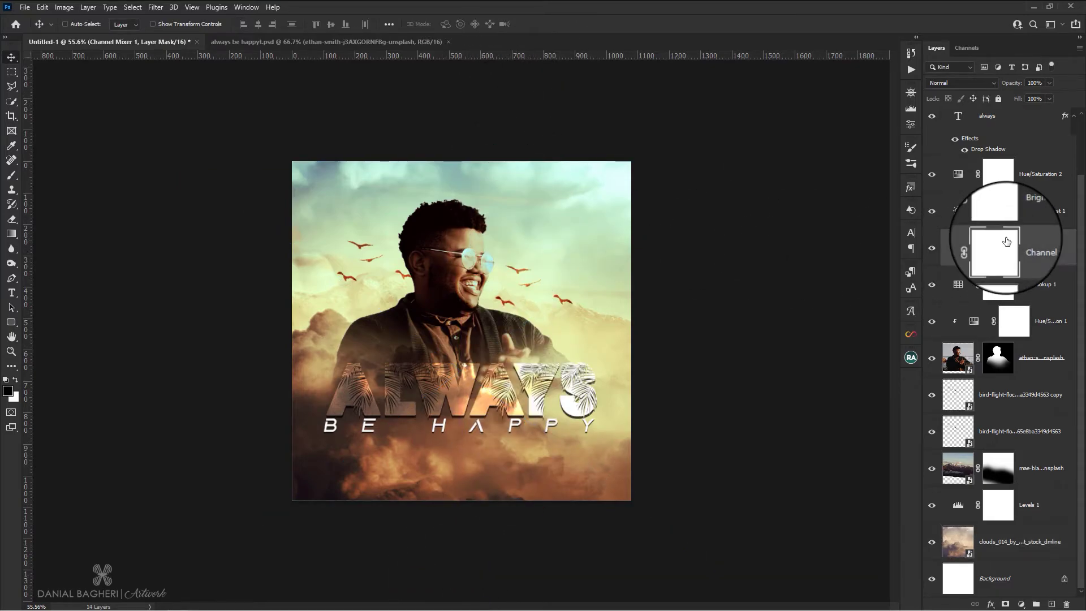
scroll(1005, 221, "up", 2)
left_click(1014, 132)
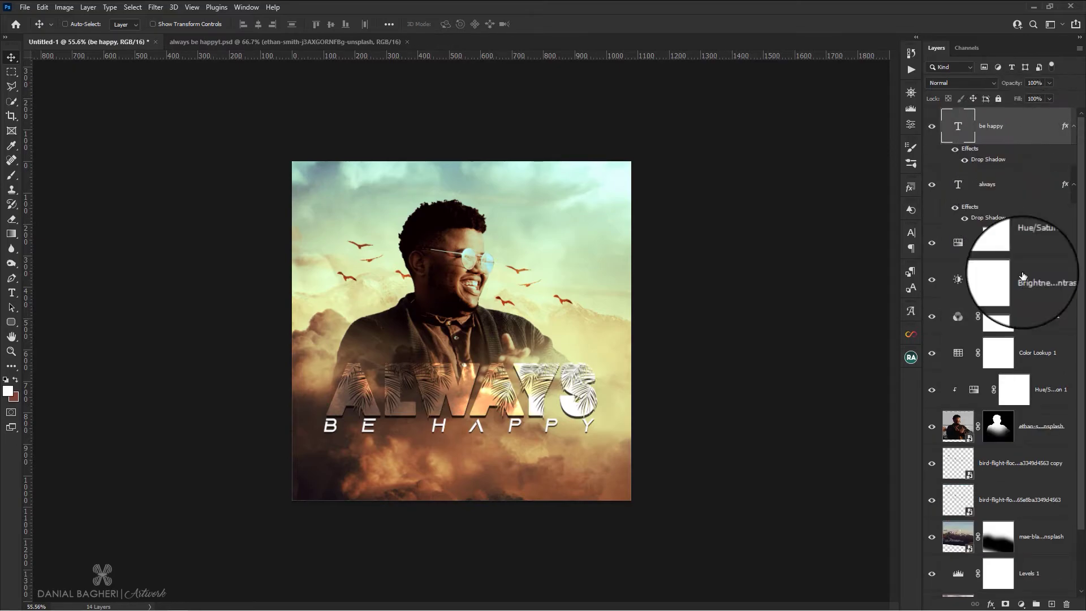
key("ctrl+alt+shift+e")
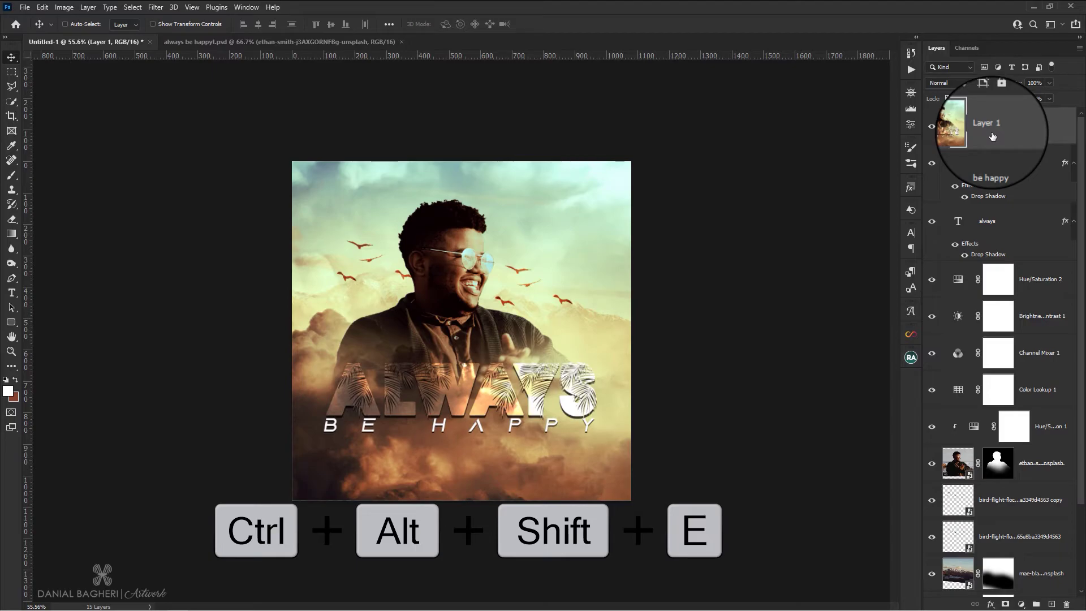
Open the merged layer in the Camera Raw filter with exposure +0.10, contrast +5, highlights -9, shadows +11, whites +5 and blacks +8.
left_click(155, 6)
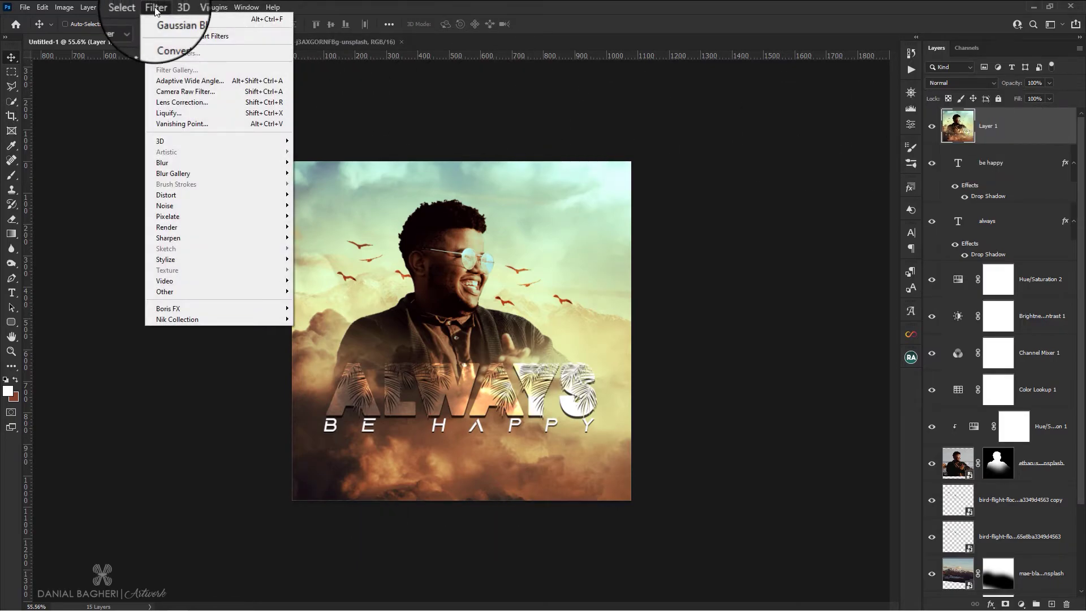
left_click(190, 91)
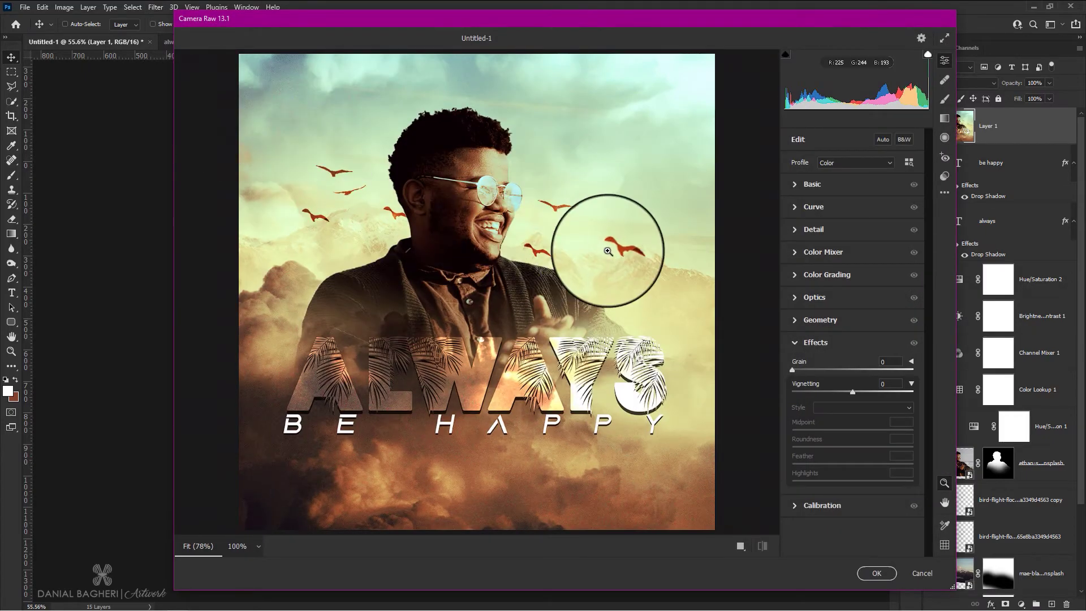
left_click(800, 184)
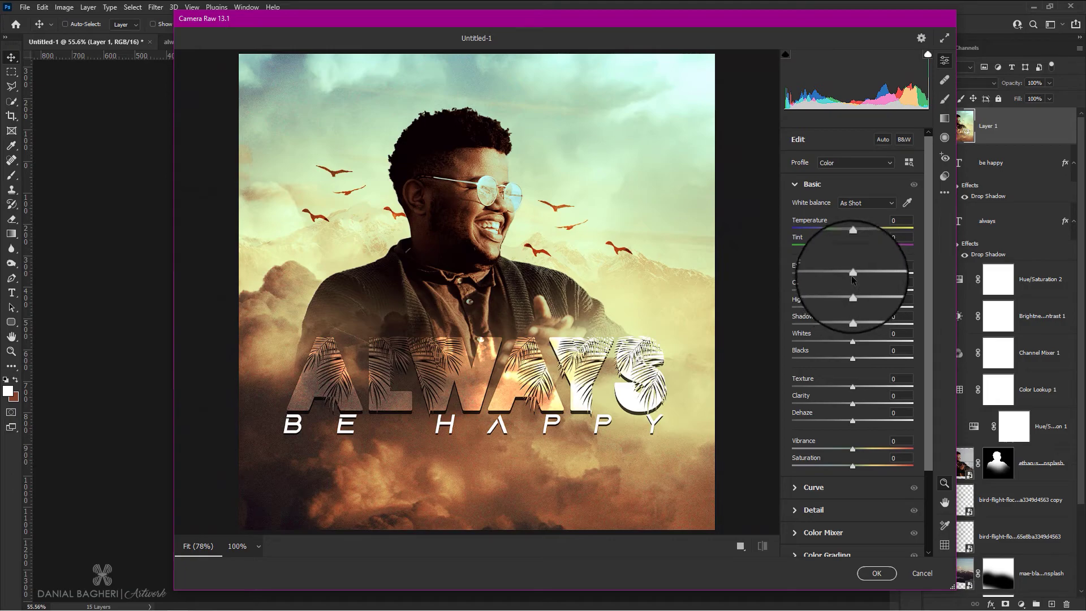
left_click(856, 290)
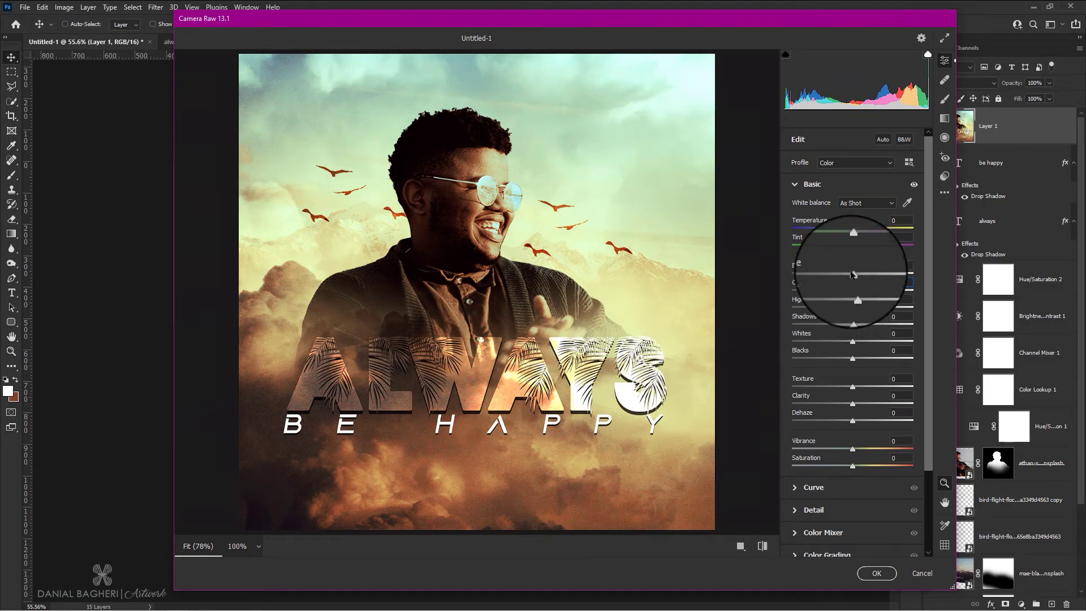
left_click(854, 275)
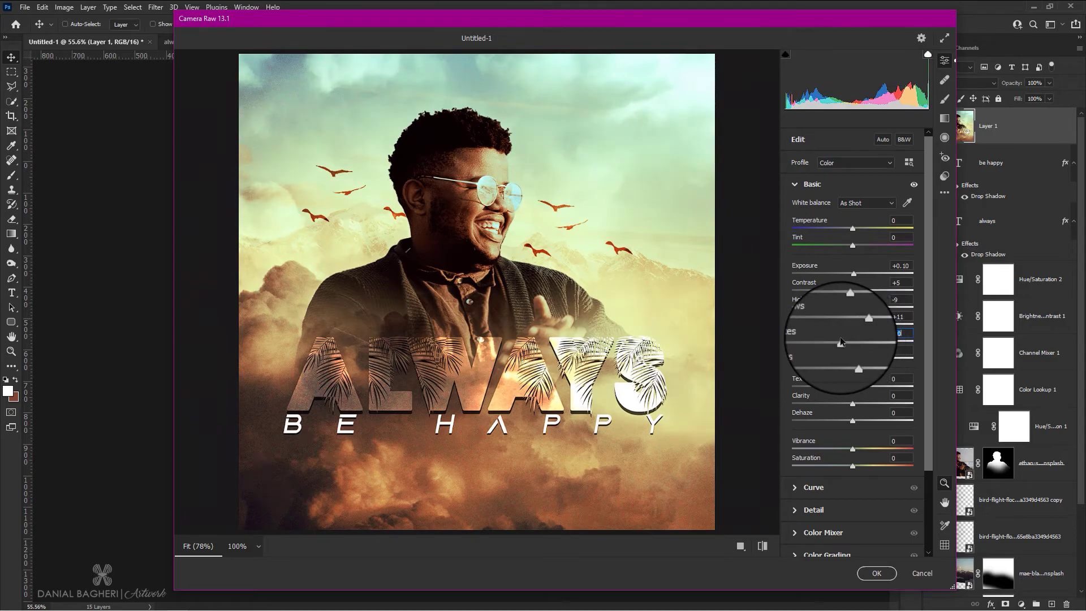
left_click_drag(850, 358, 856, 359)
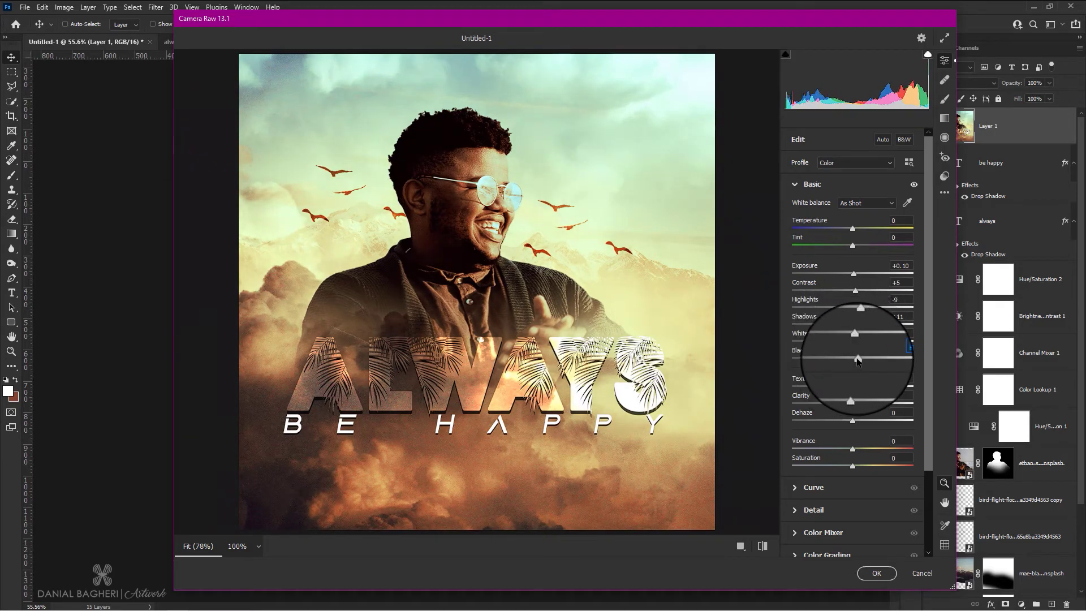
Set texture, clarity and dehaze to +2 each in the Camera Raw basic adjustments.
key("Tab")
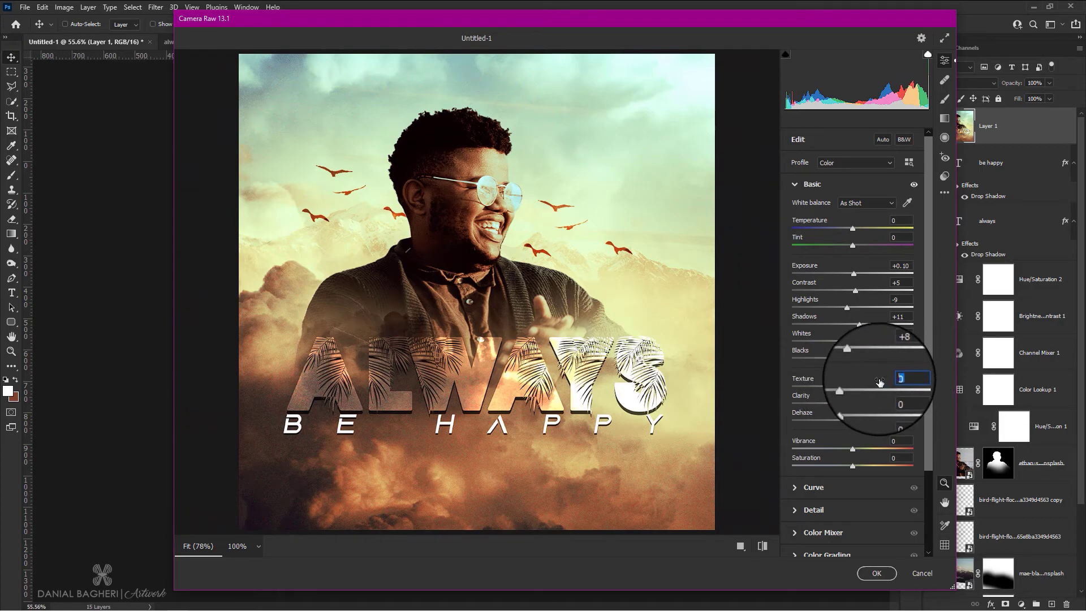
type("2")
key("Tab")
type("2")
key("Tab")
type("2")
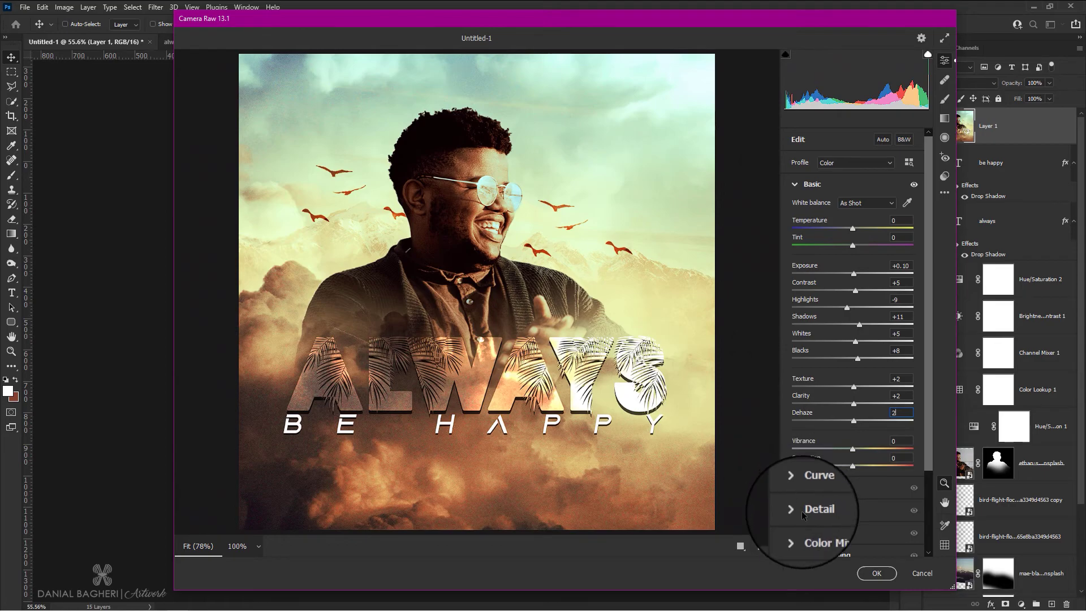
Set the sharpening to 20 and the vignetting to -12, and apply the Camera Raw filter.
left_click(803, 510)
left_click(892, 248)
type("20")
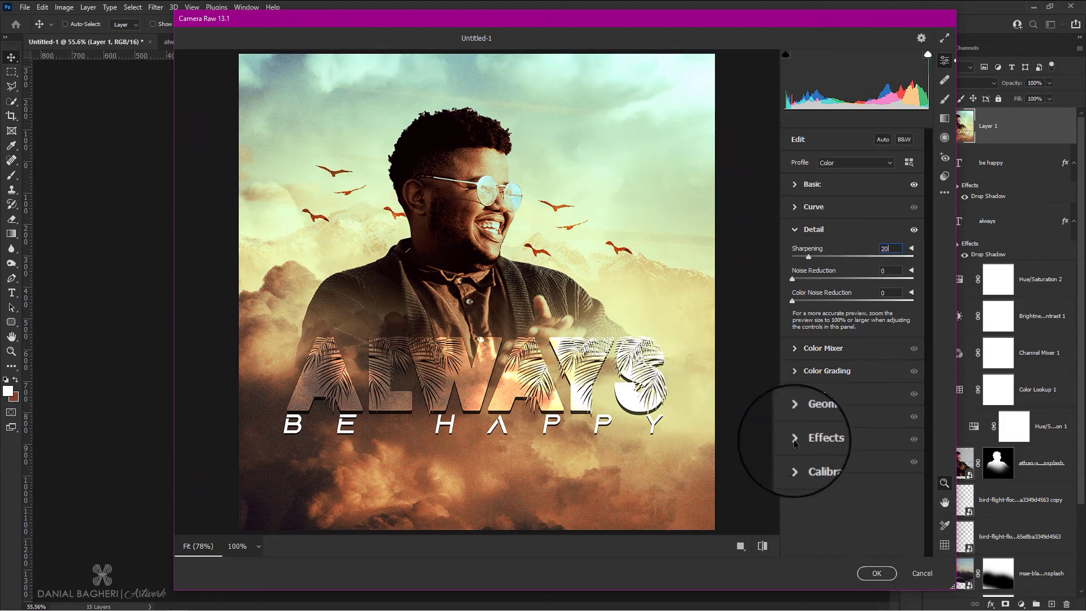
left_click(794, 440)
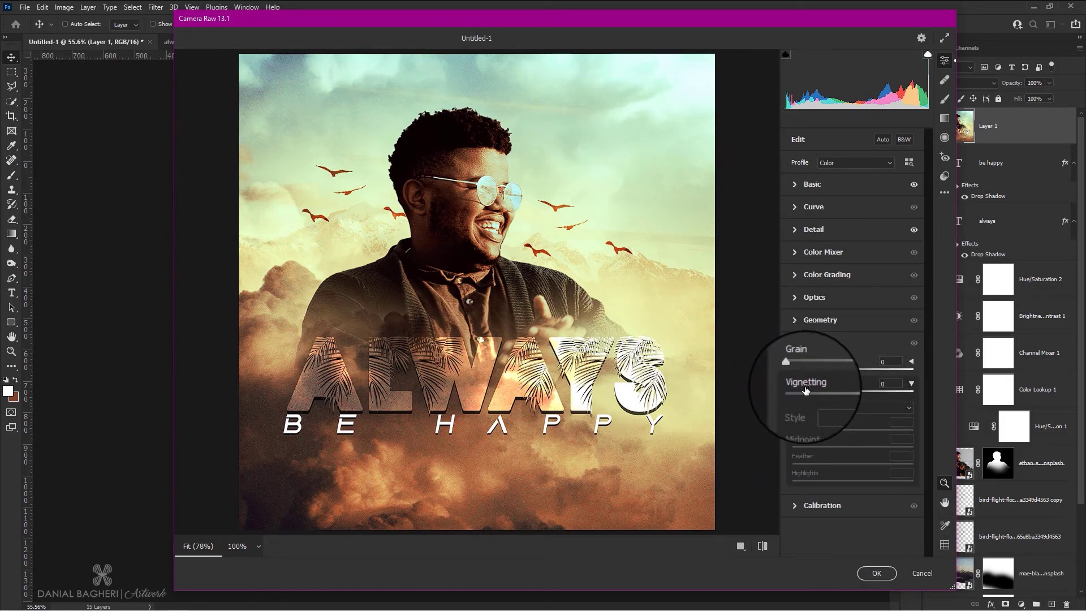
left_click_drag(847, 394, 845, 395)
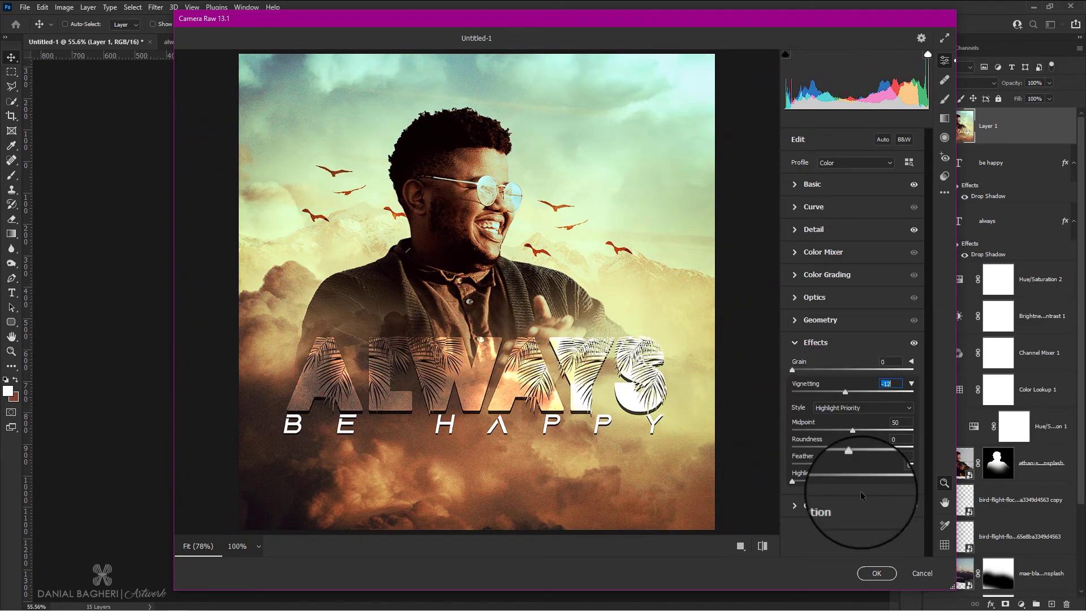
left_click(872, 574)
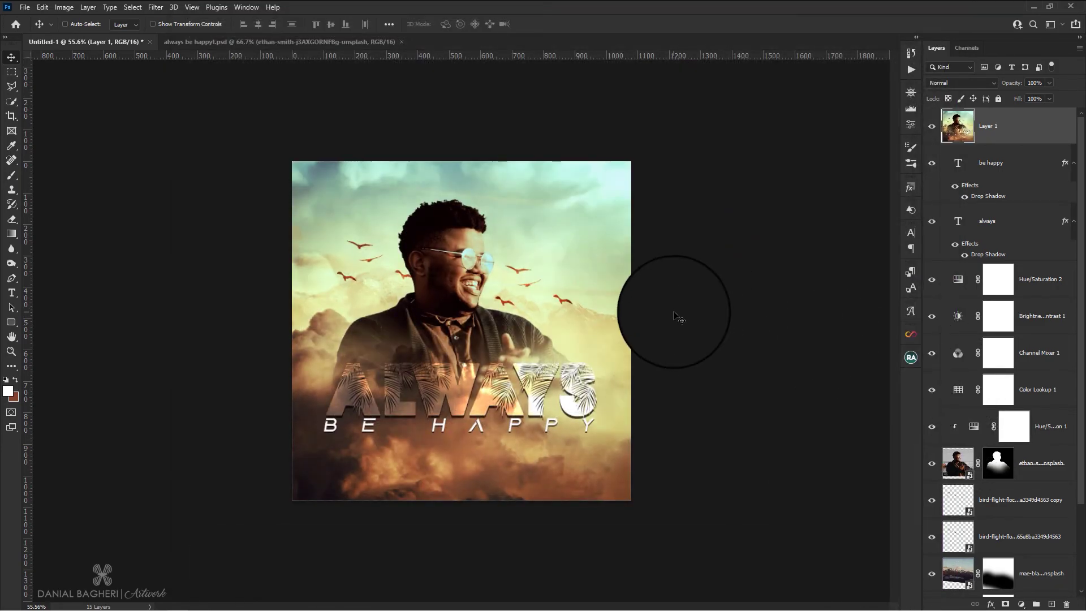
Compare the composite with and without the graded merged layer by toggling that layer's visibility.
key("ctrl+plus")
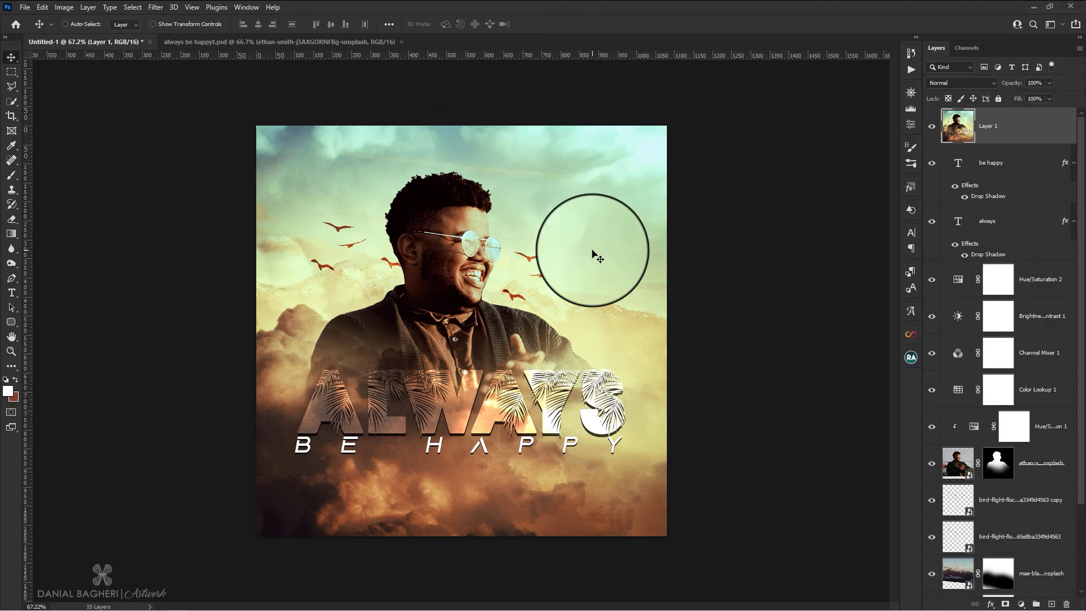
left_click(932, 126)
left_click(932, 126)
left_click(932, 126)
left_click(933, 129)
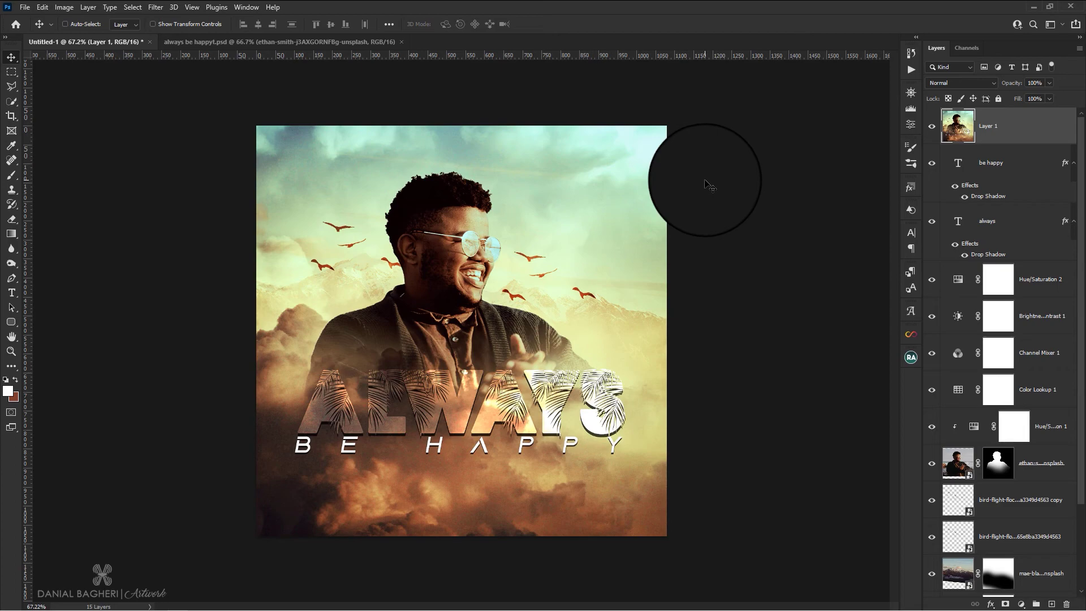